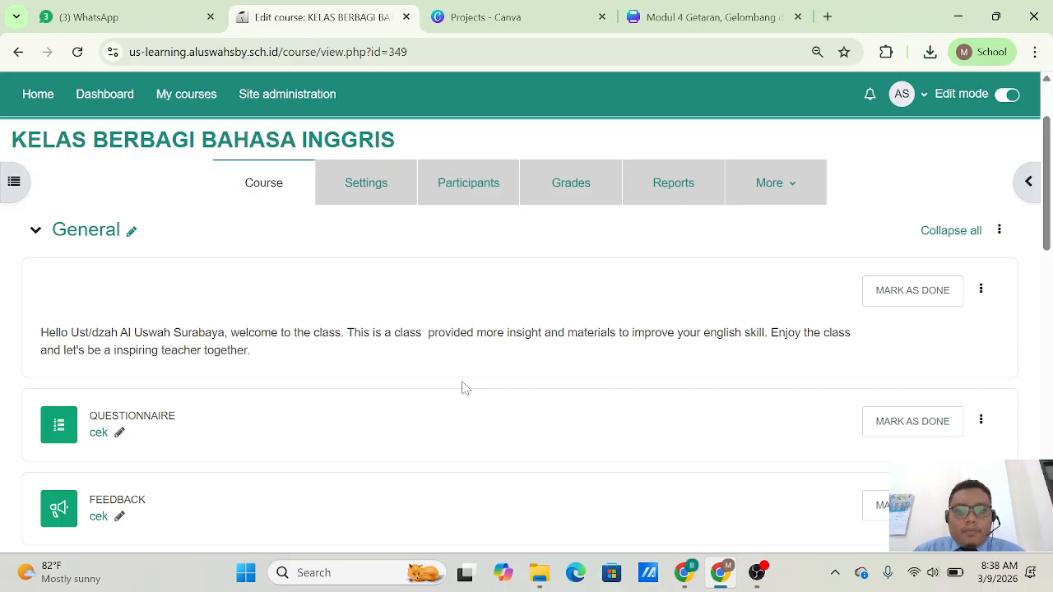
Turn off edit mode for the course and look over its General section
scroll(463, 386, "down", 3)
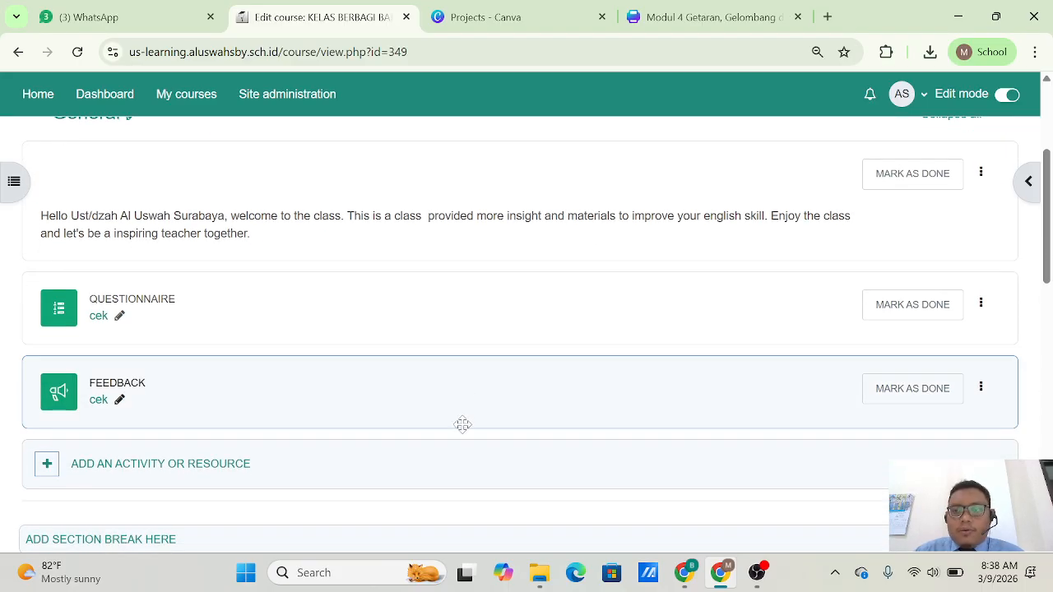
scroll(466, 440, "up", 1)
scroll(466, 440, "up", 1)
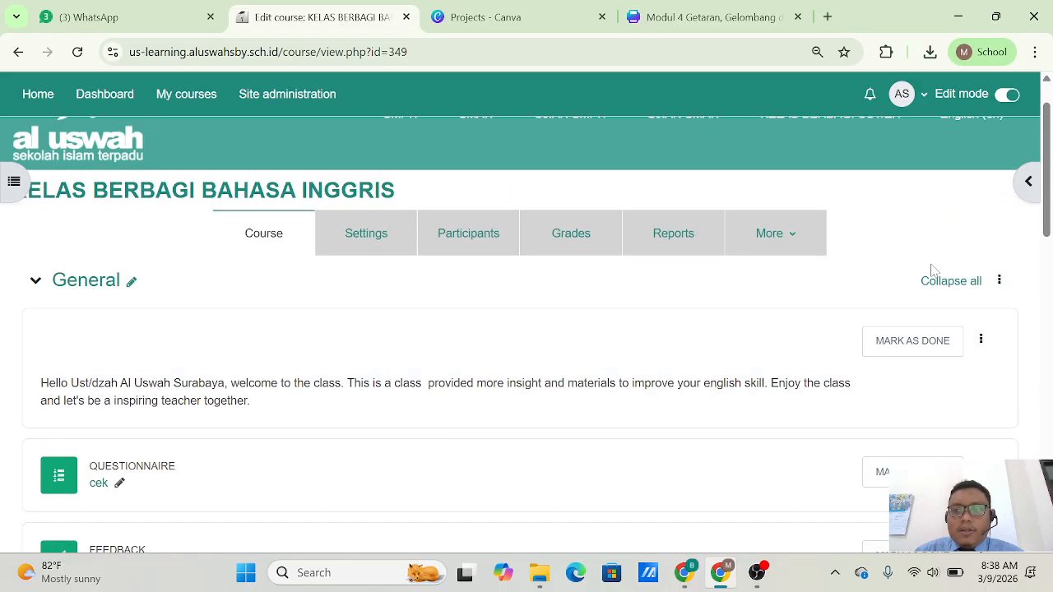
left_click(1006, 94)
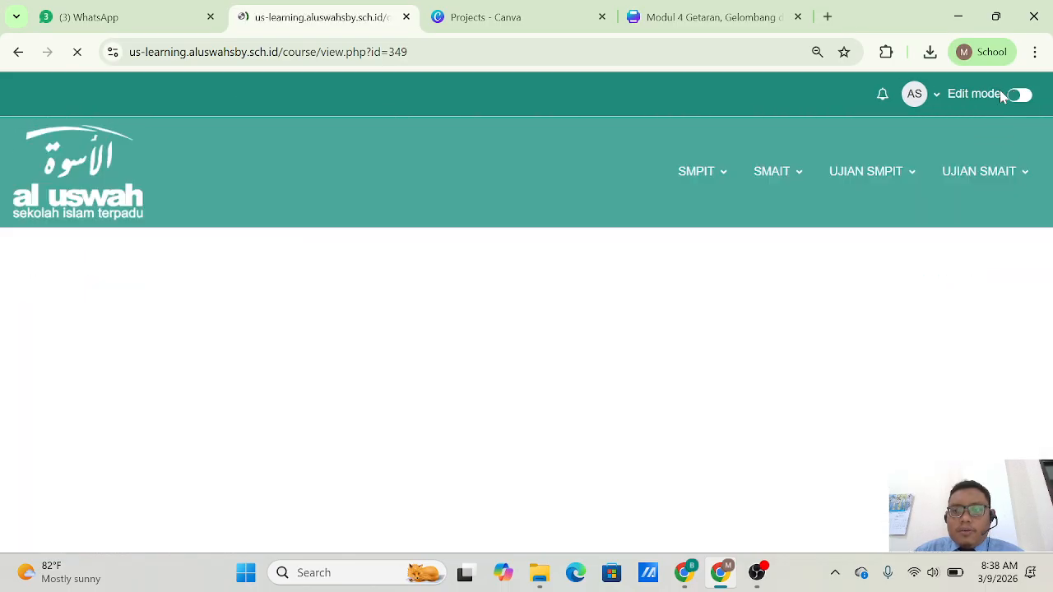
scroll(659, 278, "down", 1)
scroll(659, 278, "down", 2)
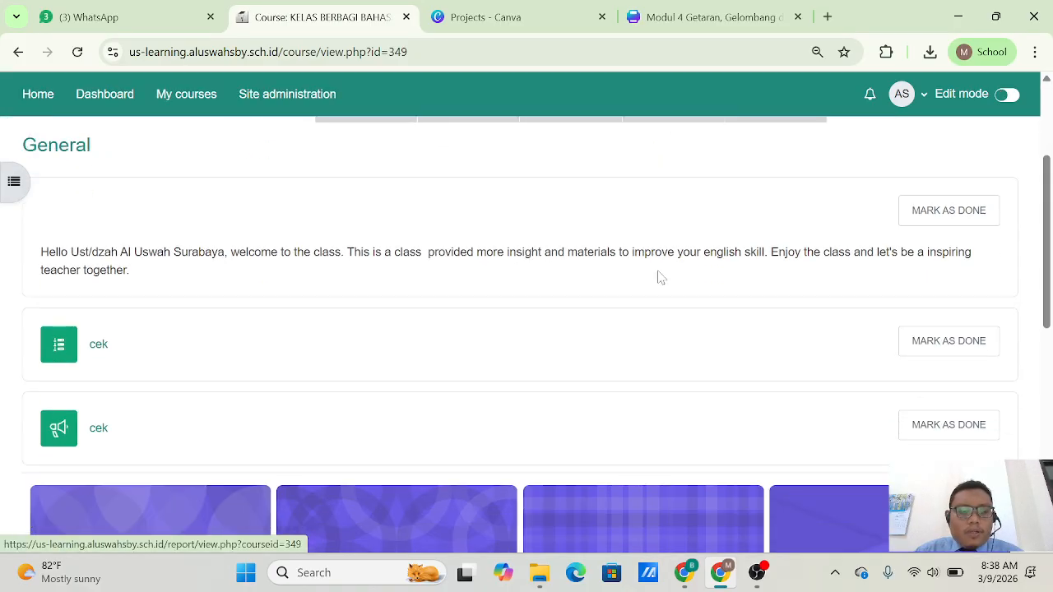
scroll(659, 278, "up", 4)
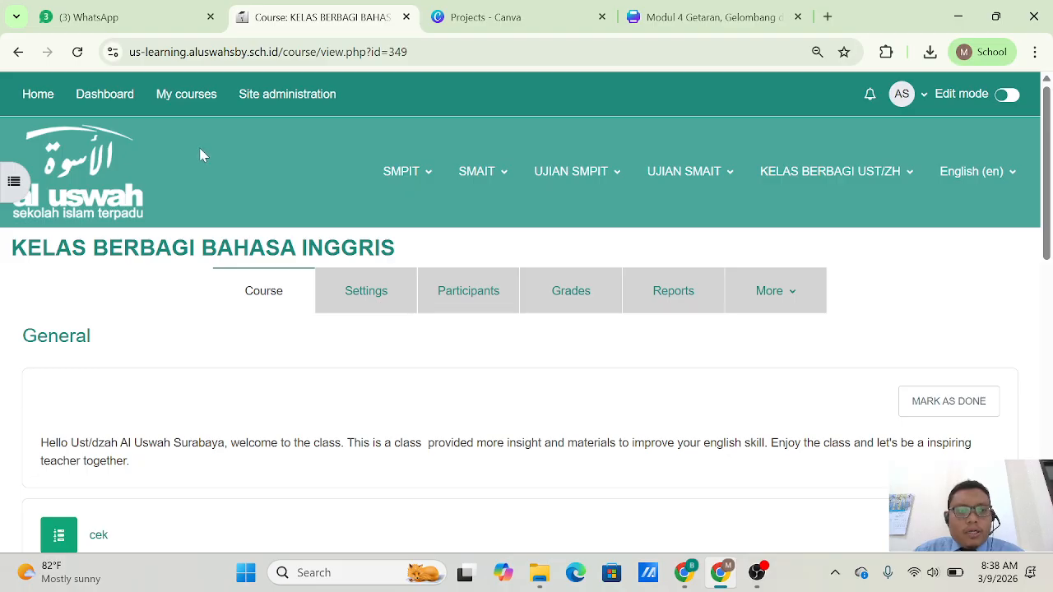
Open the KELAS BERBAGI BAHASA INGGRIS course from the list of own courses and turn on edit mode
left_click(189, 97)
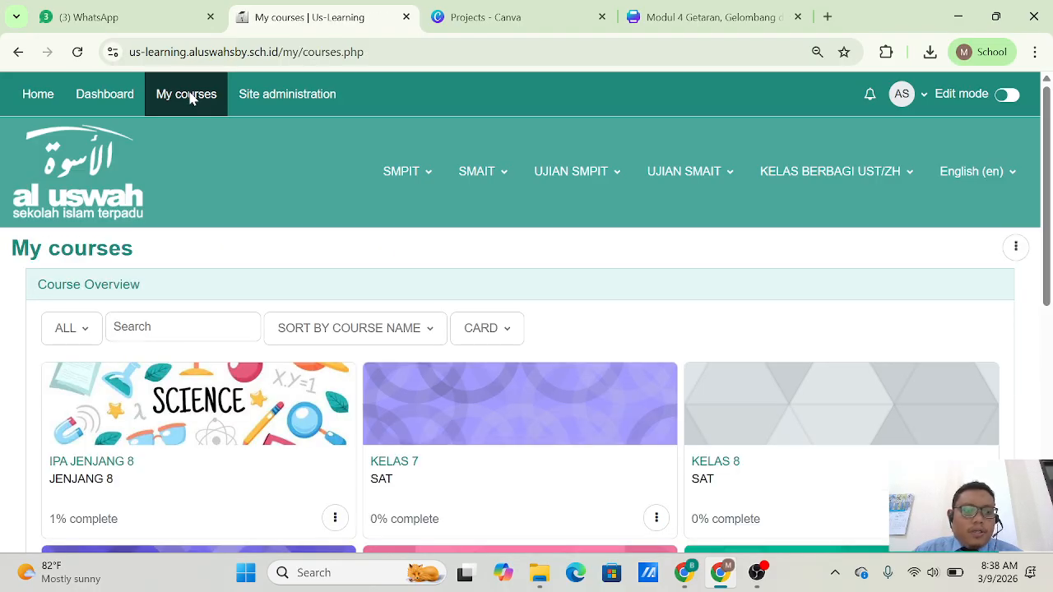
scroll(268, 362, "down", 3)
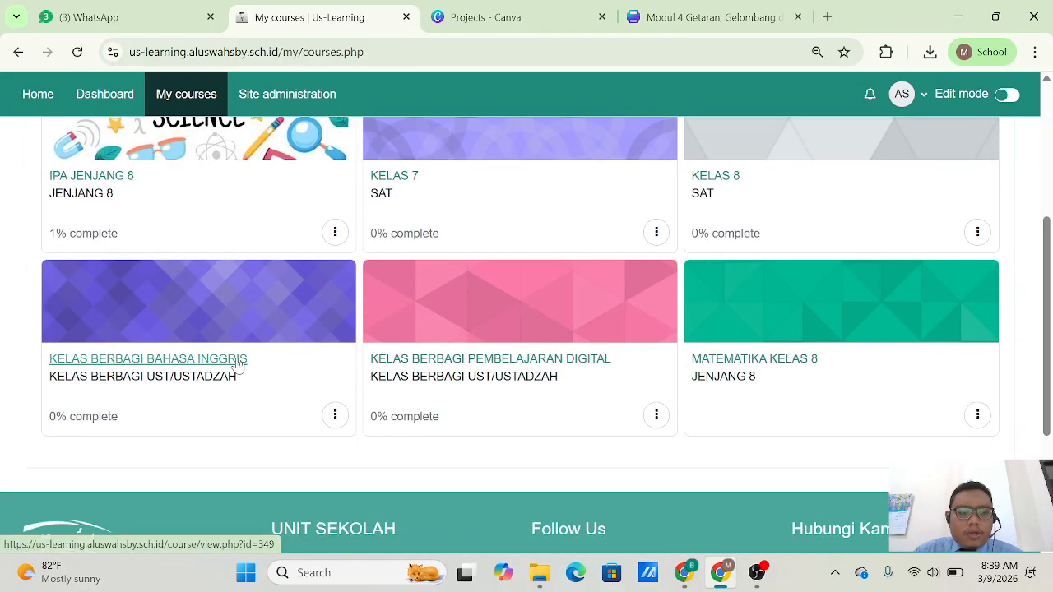
left_click(237, 365)
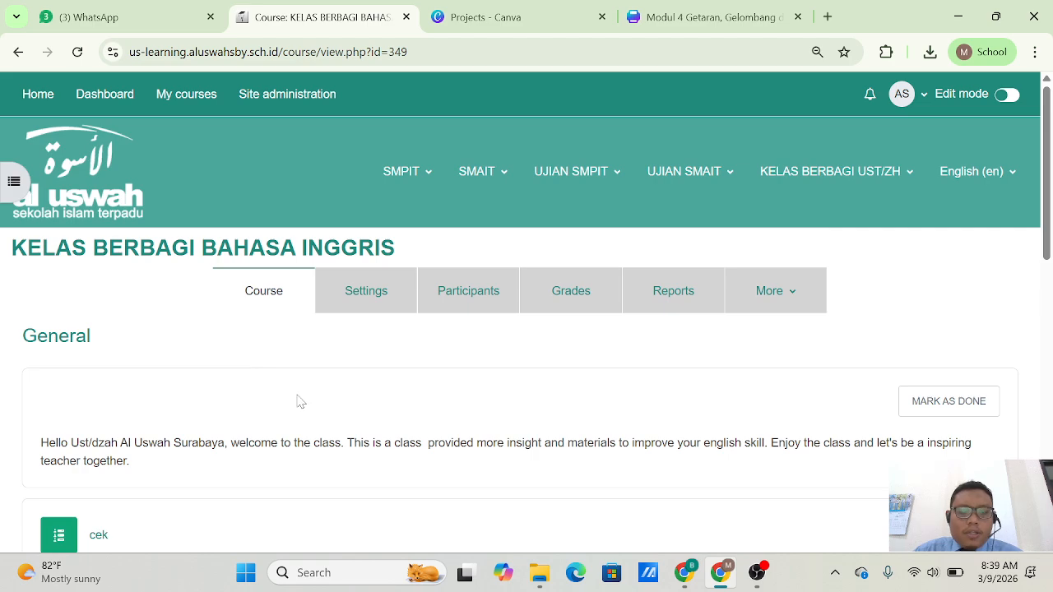
scroll(298, 402, "down", 2)
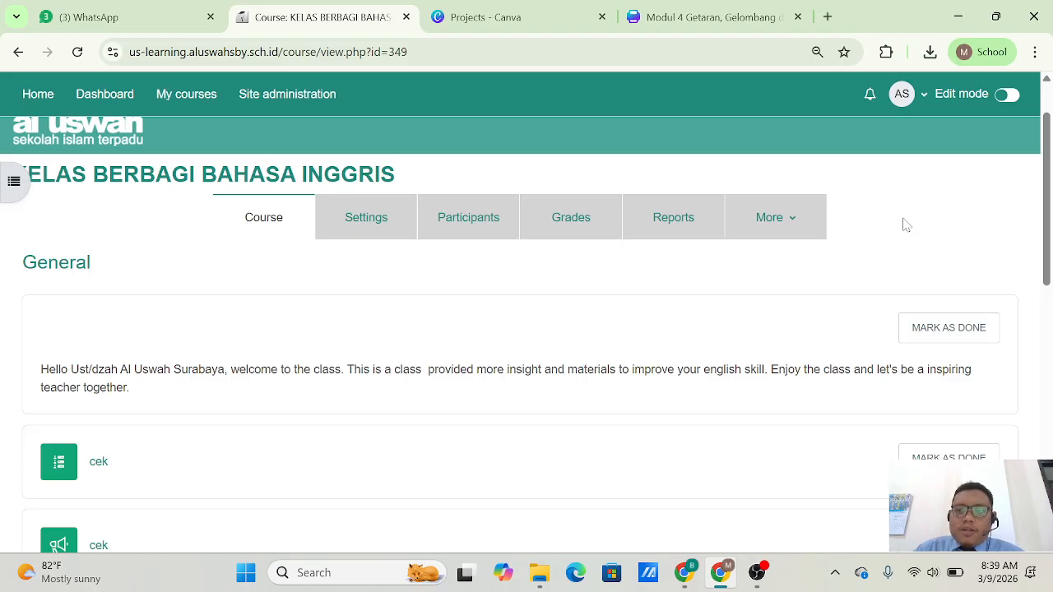
left_click(1009, 96)
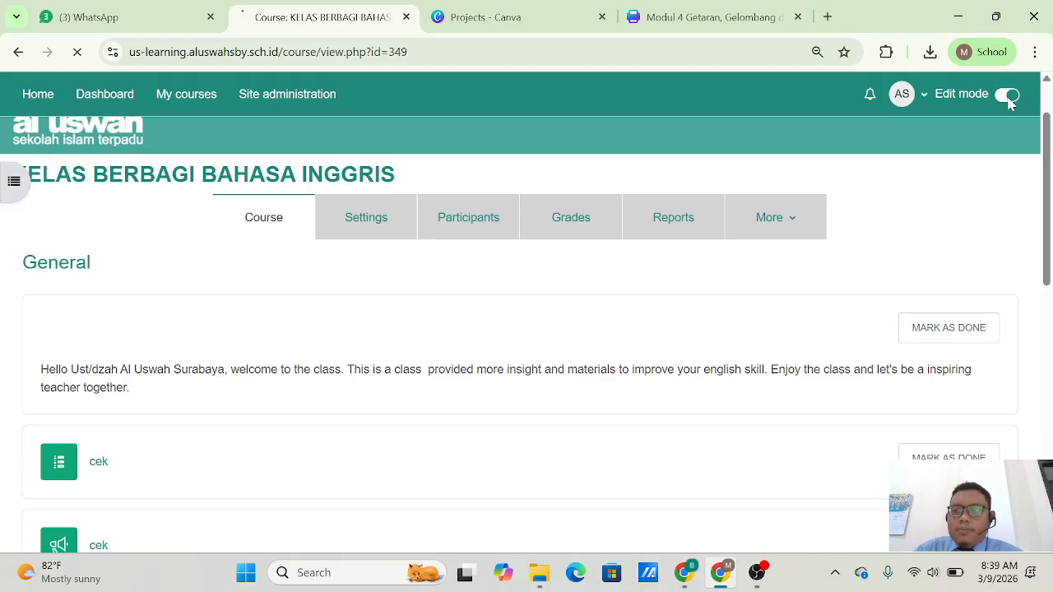
Start adding a Sticky Notes activity to the course's General section
scroll(392, 377, "down", 2)
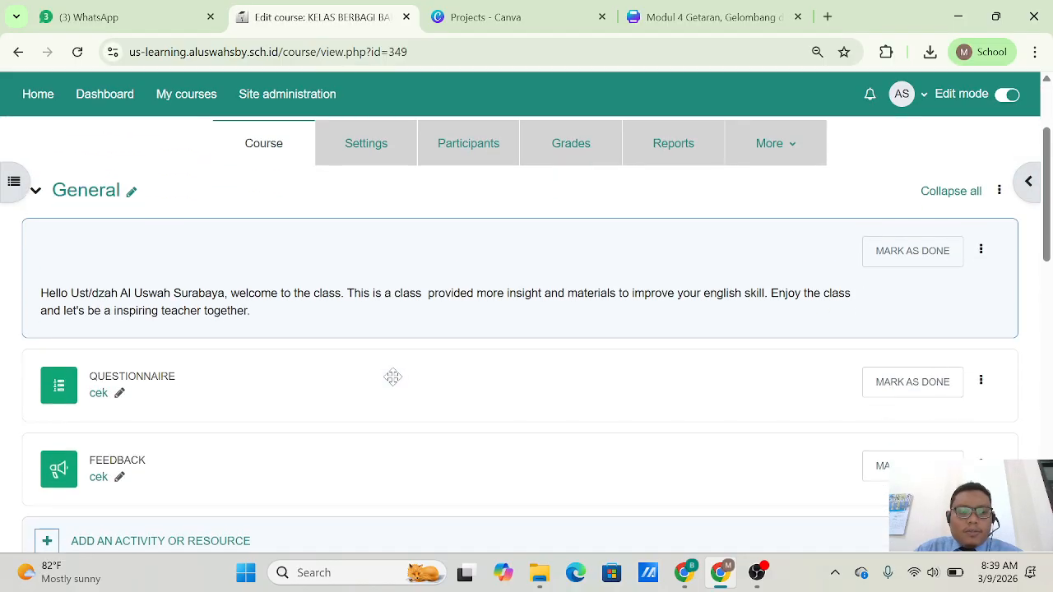
scroll(392, 377, "down", 1)
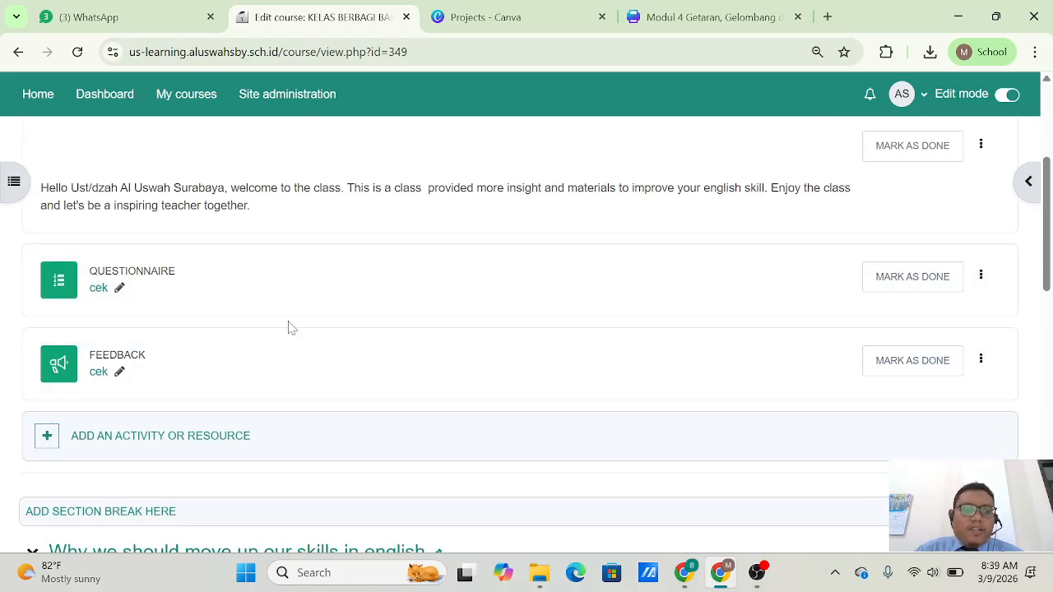
scroll(187, 477, "down", 1)
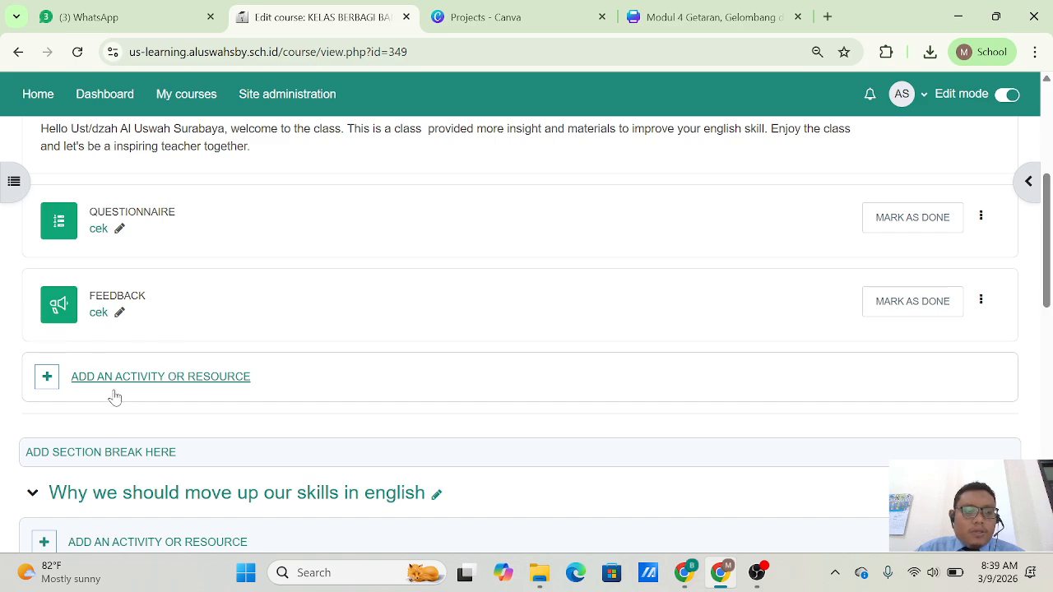
left_click(222, 379)
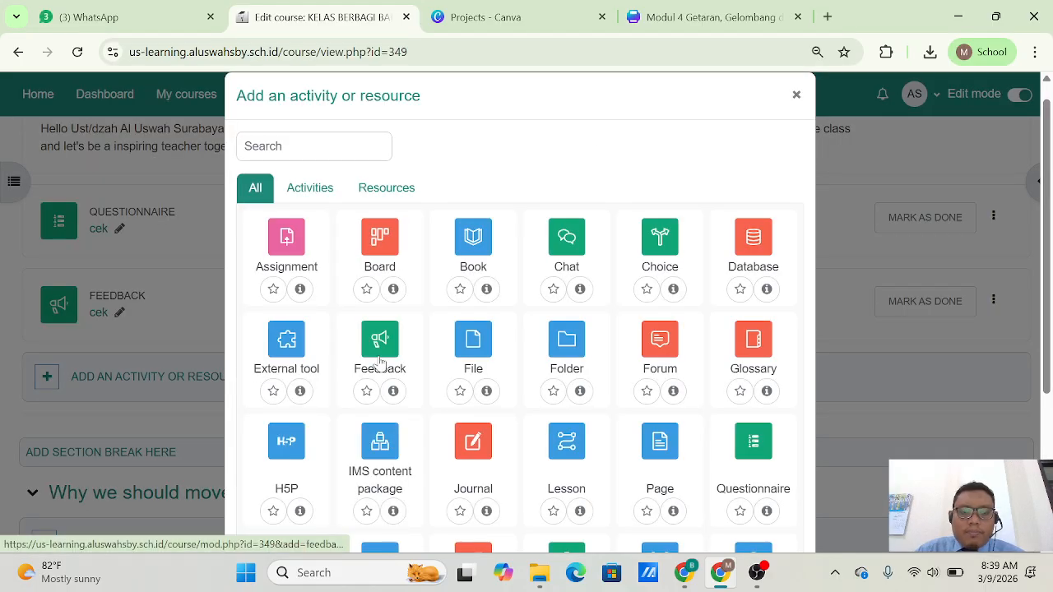
scroll(380, 362, "down", 2)
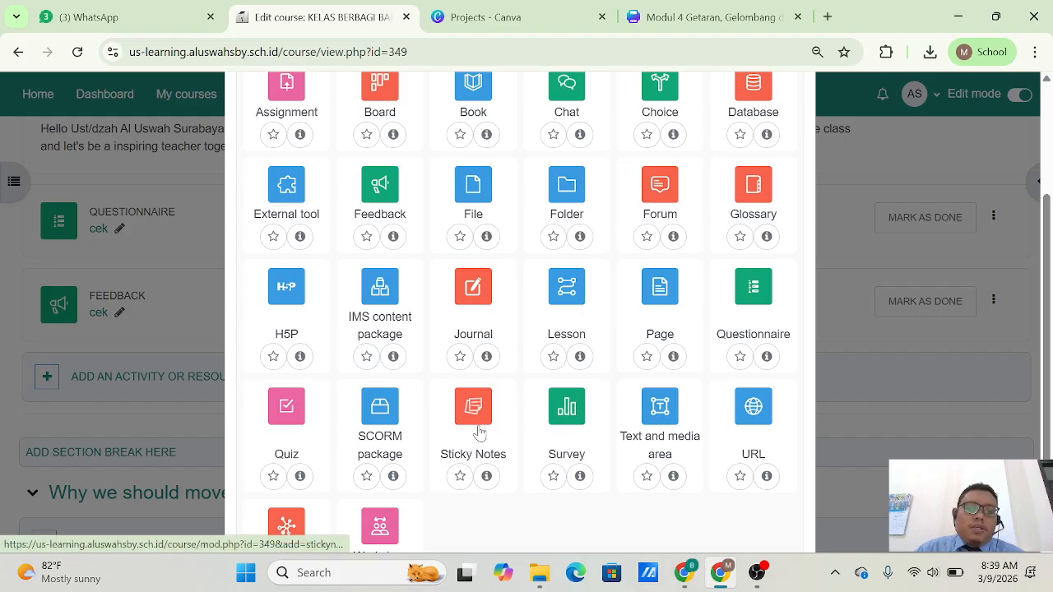
left_click(481, 421)
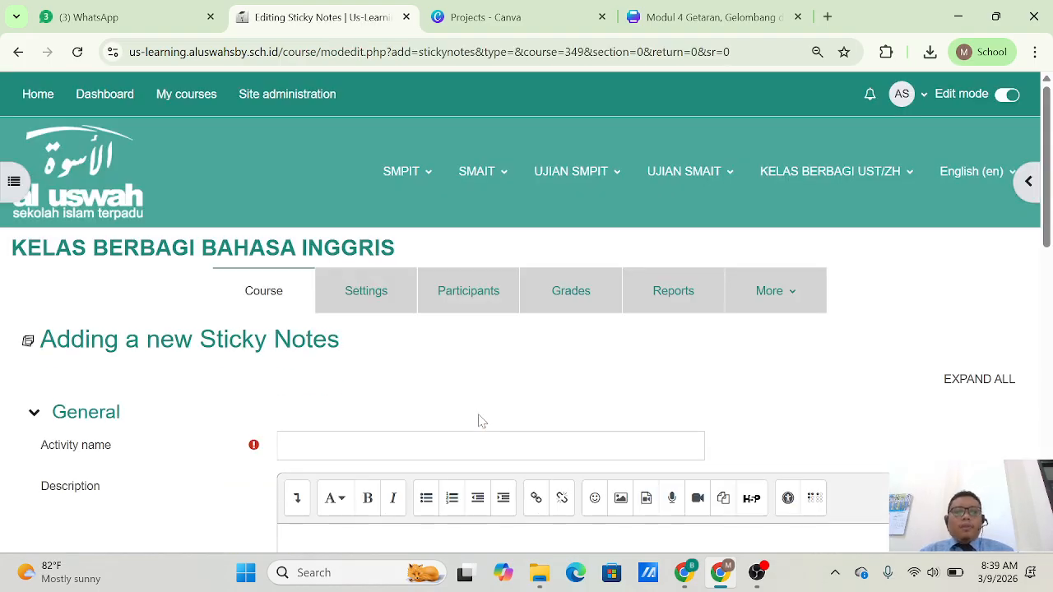
Enter Telaah as the activity name of the new Sticky Notes
scroll(482, 420, "down", 2)
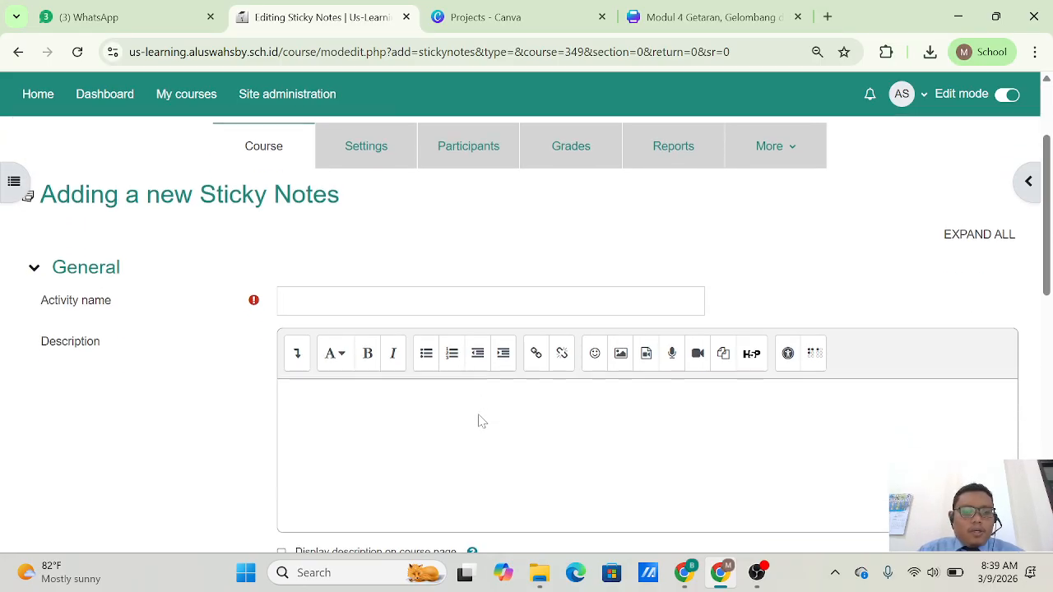
scroll(482, 421, "down", 1)
scroll(481, 421, "up", 1)
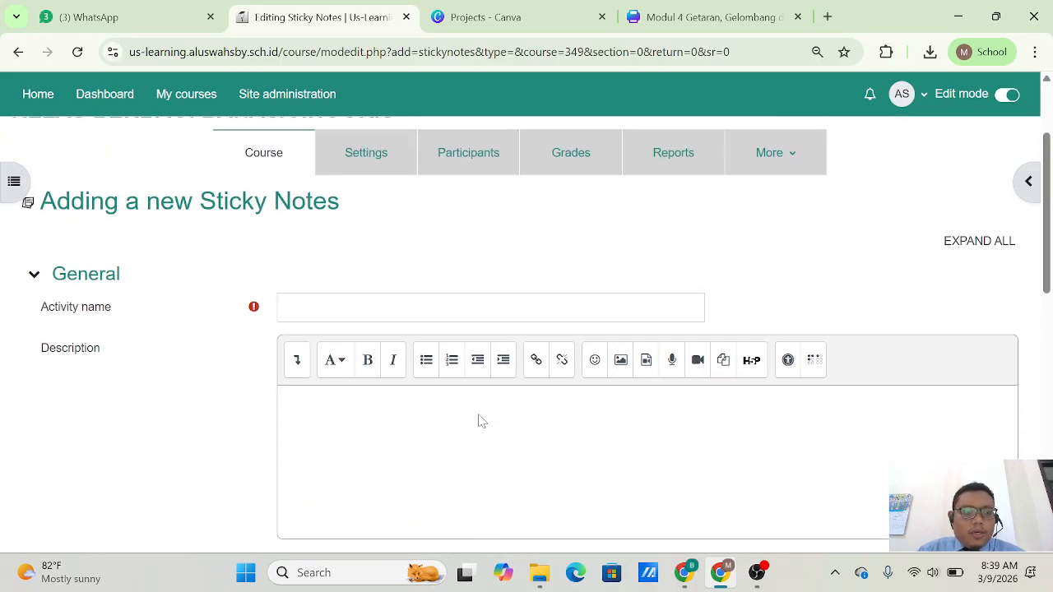
scroll(390, 355, "up", 1)
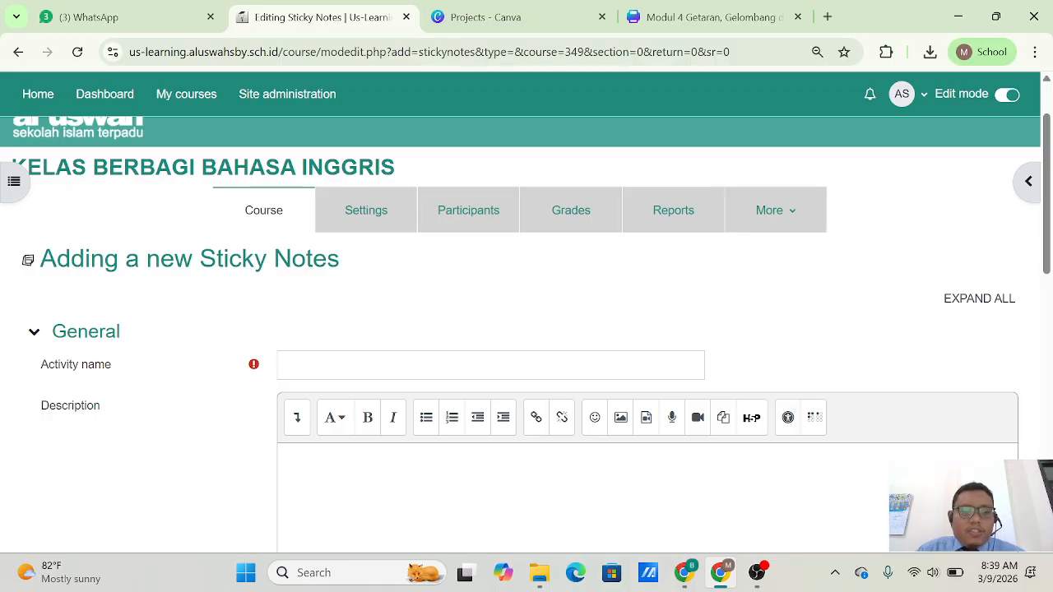
left_click(284, 371)
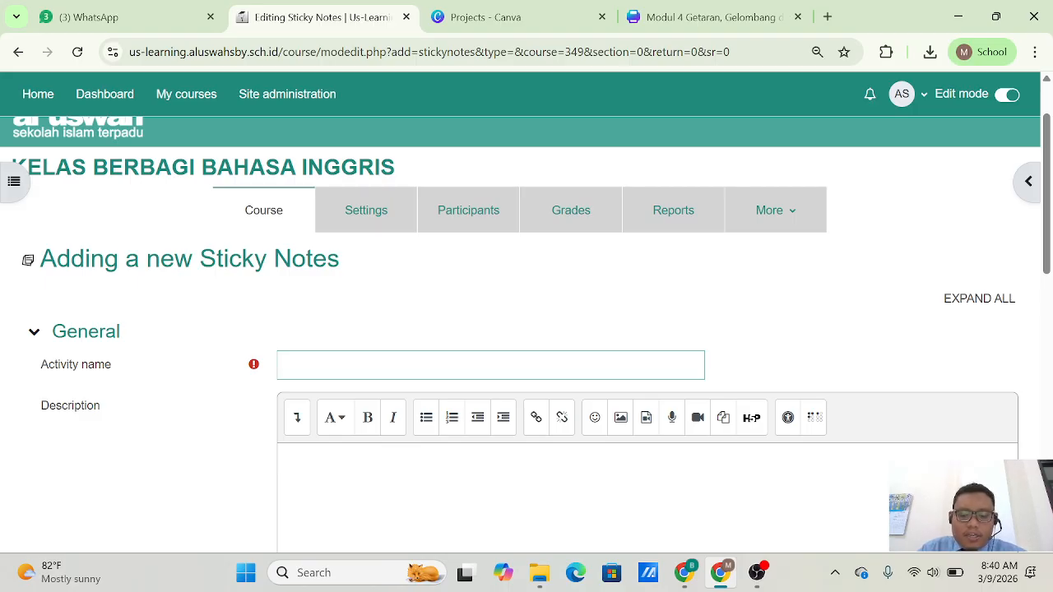
type("Telaah")
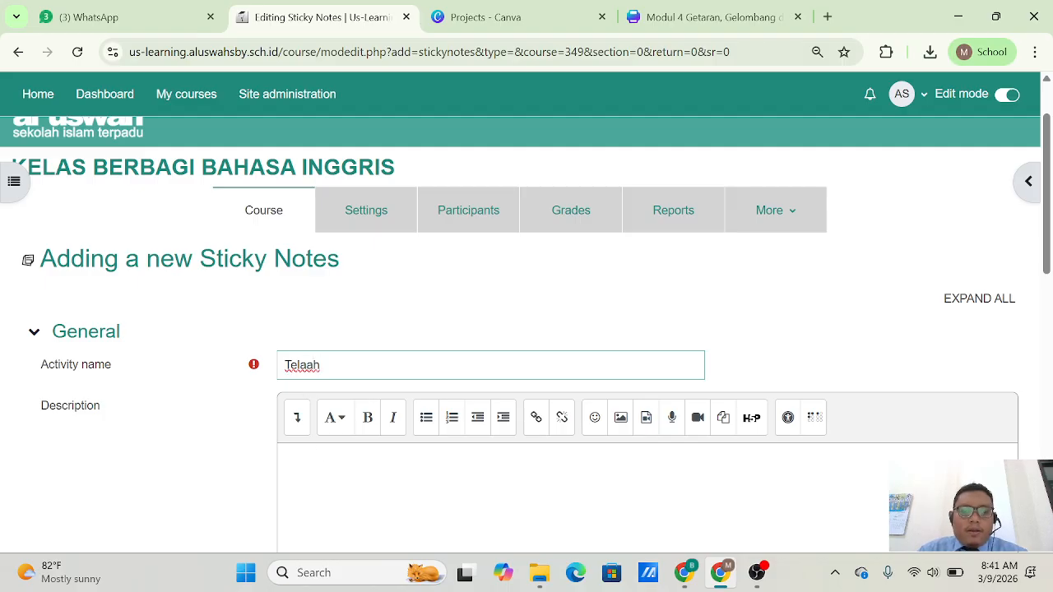
key("Tab")
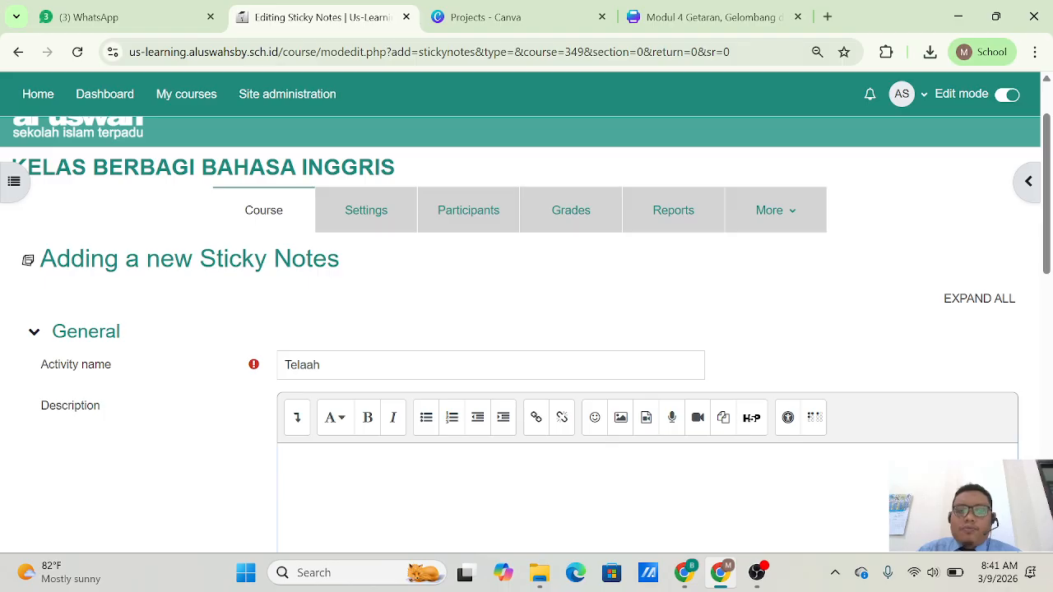
Copy the "Hai sobat IPA" paragraph under "Benda yang bergetar" from the Canva module into the Sticky Notes description
left_click(694, 14)
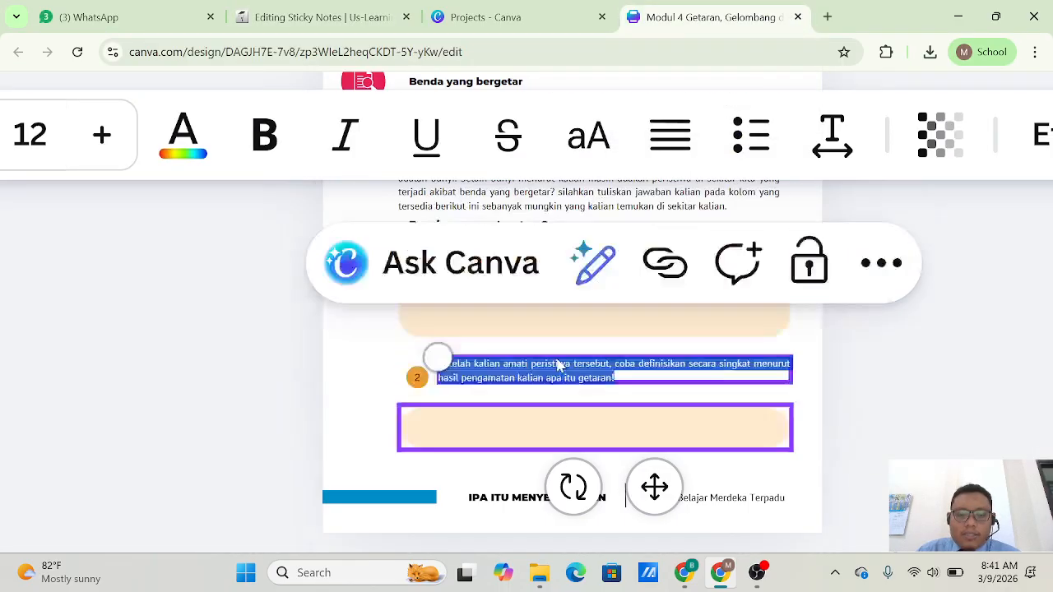
scroll(557, 366, "up", 6)
scroll(557, 366, "down", 3)
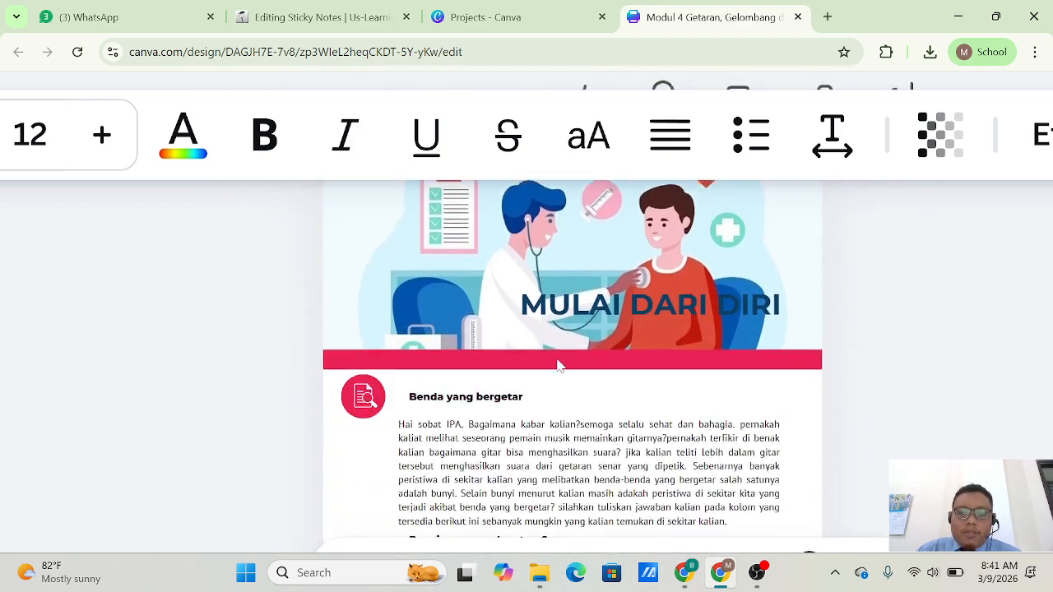
scroll(557, 366, "down", 2)
left_click(436, 321)
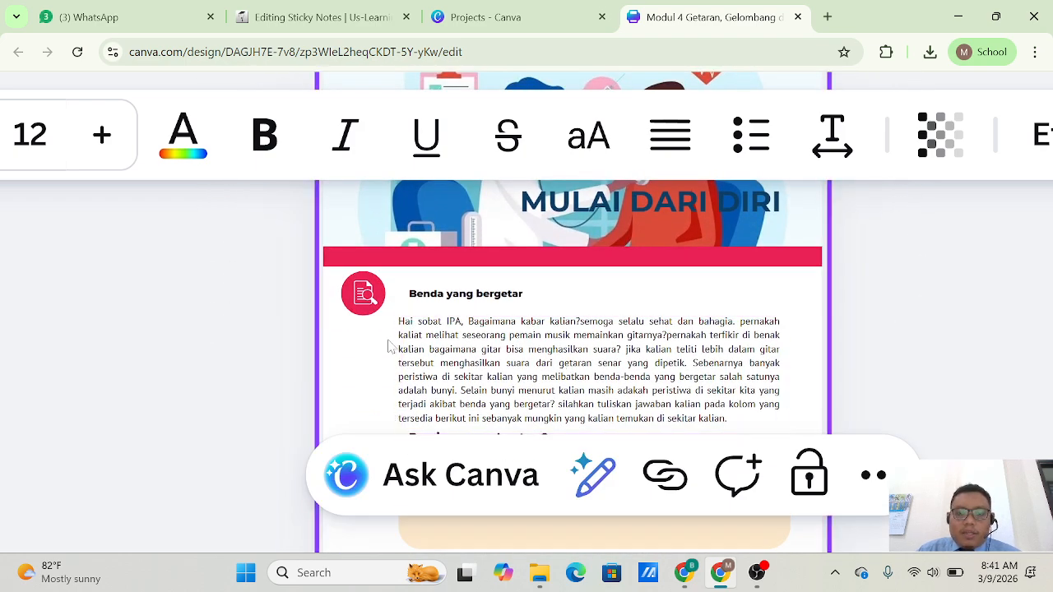
left_click(441, 350)
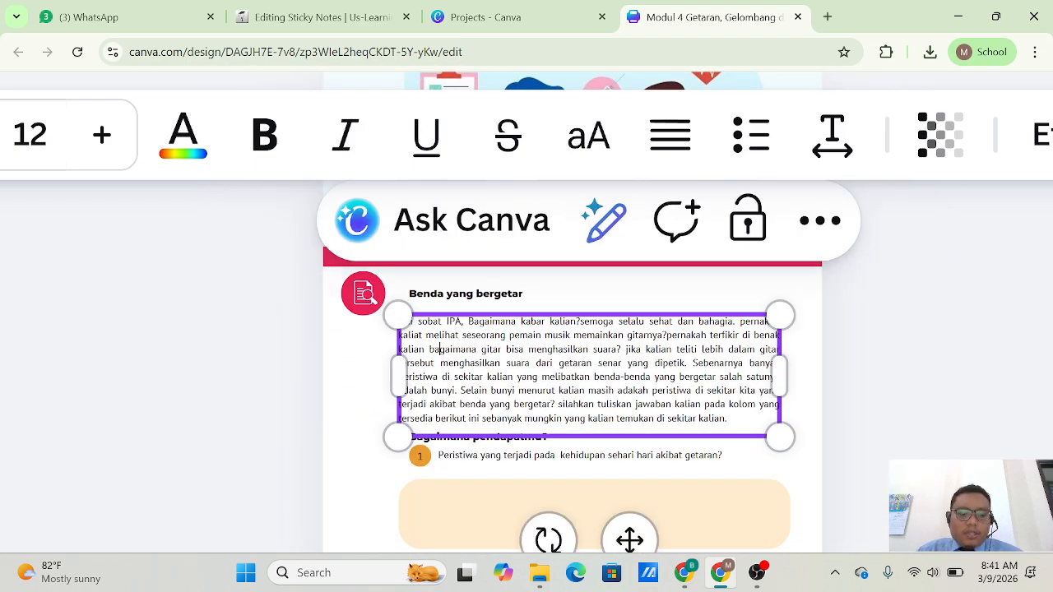
key("ctrl+a")
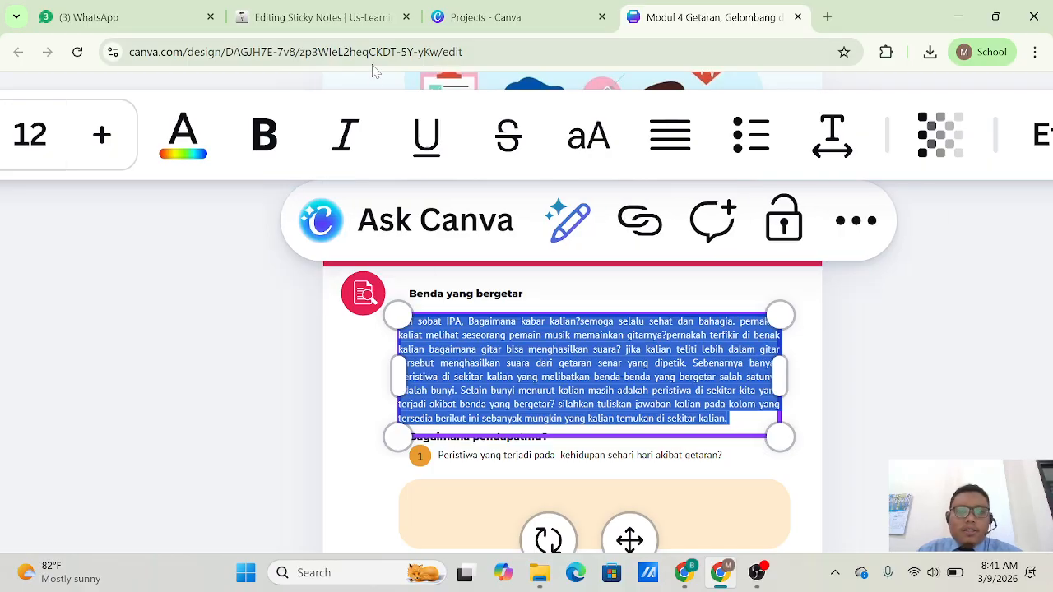
left_click(352, 16)
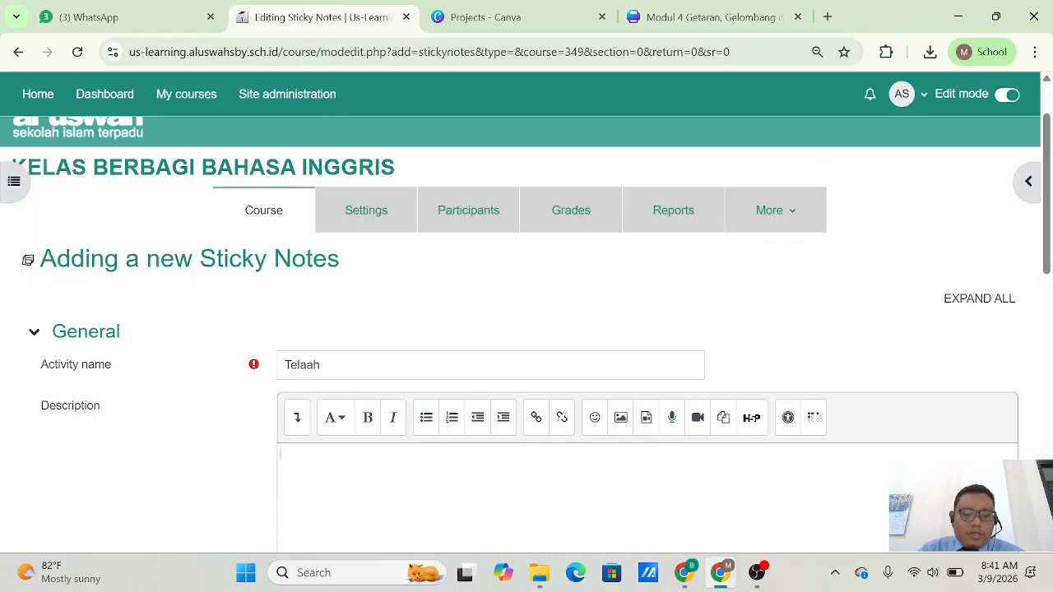
type("Hai sobat IPA, Bagaimana kabar kalian?semoga selalu sehat dan bahagia. pernakah kaliat melihat seseorang pemain musik memainkan gitarnya? pernakah terfikir di benak kalian bagaimana gitar bisa menghasilkan suara? jika kalian teliti lebih dalam gitar tersebut menghasilkan suara dari getaran senar yang dipetik. Sebenarnya banyak peristiwa di sekitar kalian yang melibatkan benda-benda yang bergetar salah satunya adalah bunyi. Selain bunyi menurut kalian masih adakah peristiwa di sekitar kita yang terjadi akibat benda yang bergetar? silahkan tuliskan jawaban kalian pada kolom yang tersedia berikut ini sebanyak mungkin yang kalian temukan di sekitar kalian.")
scroll(527, 330, "down", 2)
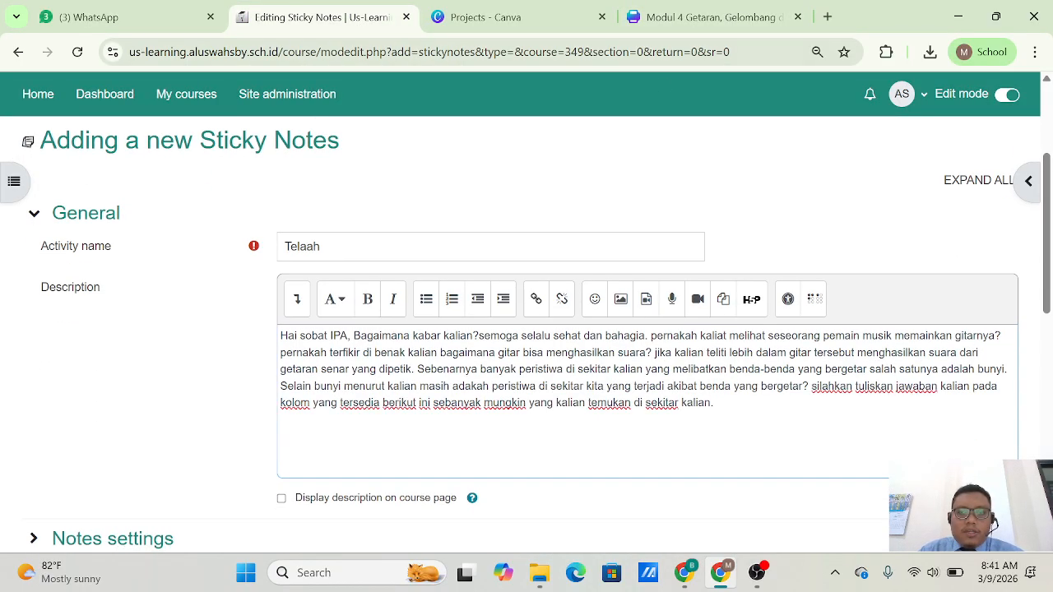
Copy the text of question 1, "Peristiwa yang terjadi pada kehidupan sehari hari akibat getaran?", from the Canva module
left_click(691, 23)
scroll(573, 280, "down", 3)
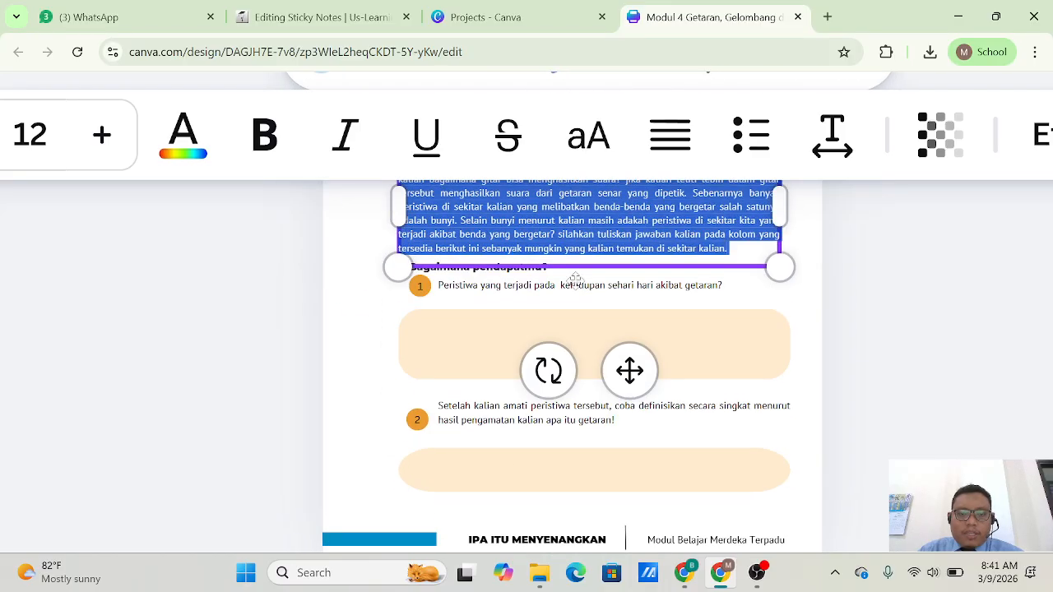
left_click(573, 286)
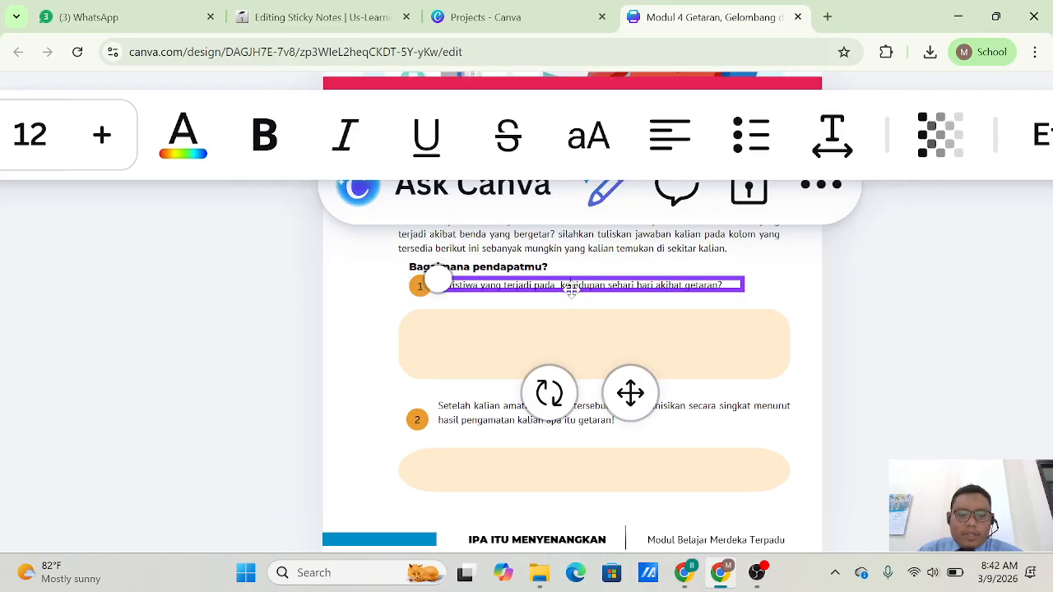
left_click(571, 287)
key("ctrl+a")
key("ctrl+c")
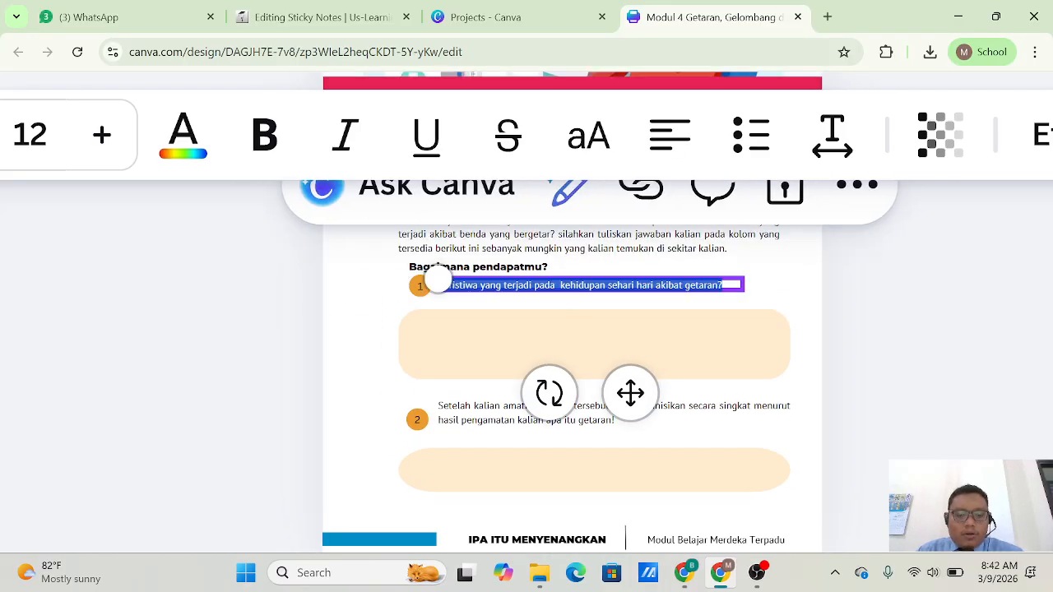
Append "untuk memudahkan kalian mengemukakan pendapat, kalian bisa menggunakan panduan pertanyaan berikut ini" to the end of the Sticky Notes description
left_click(290, 21)
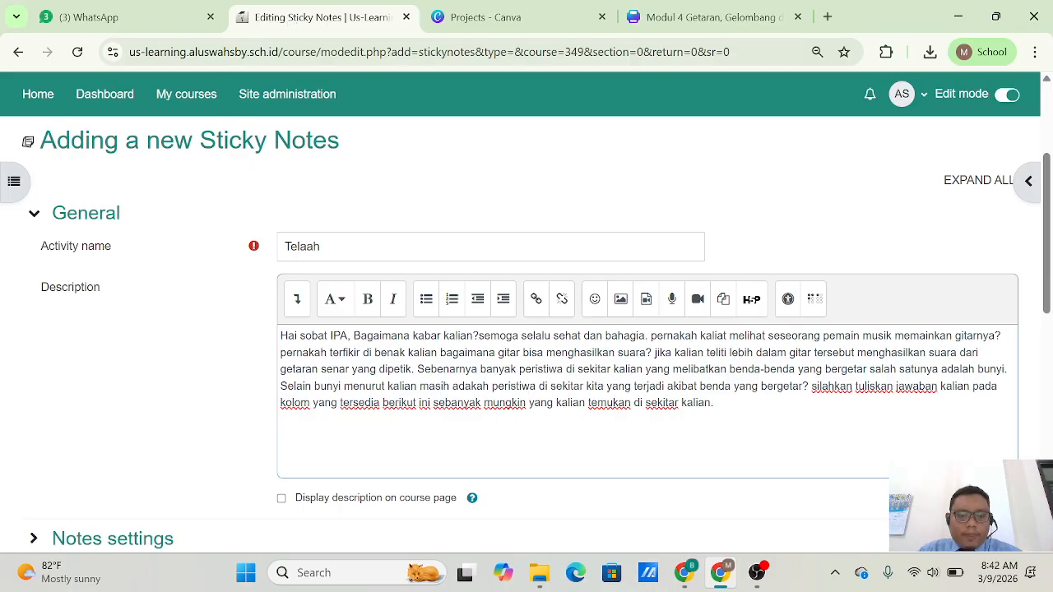
type("unt")
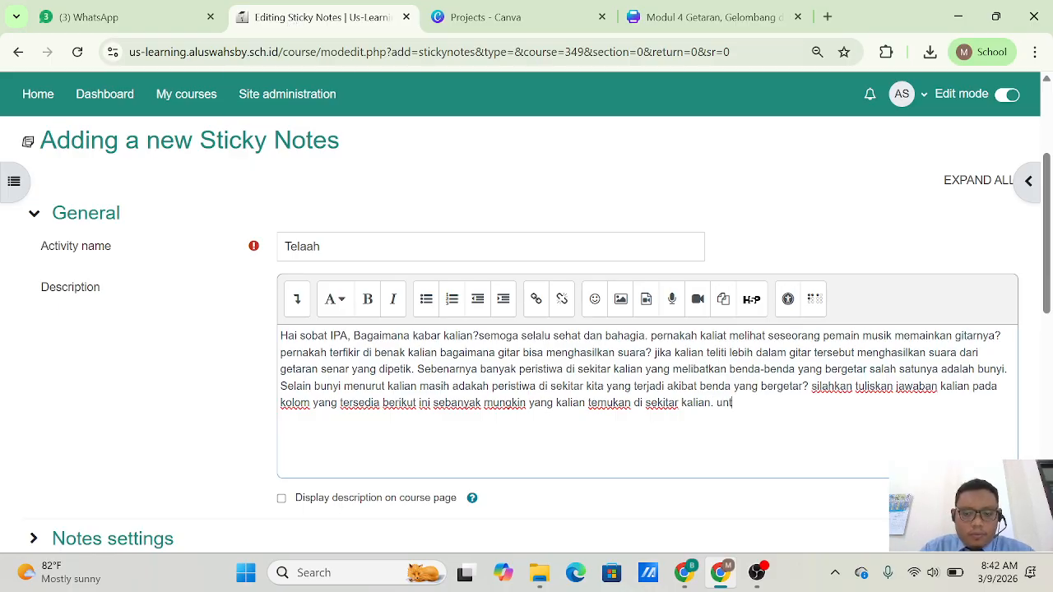
type("uk memu")
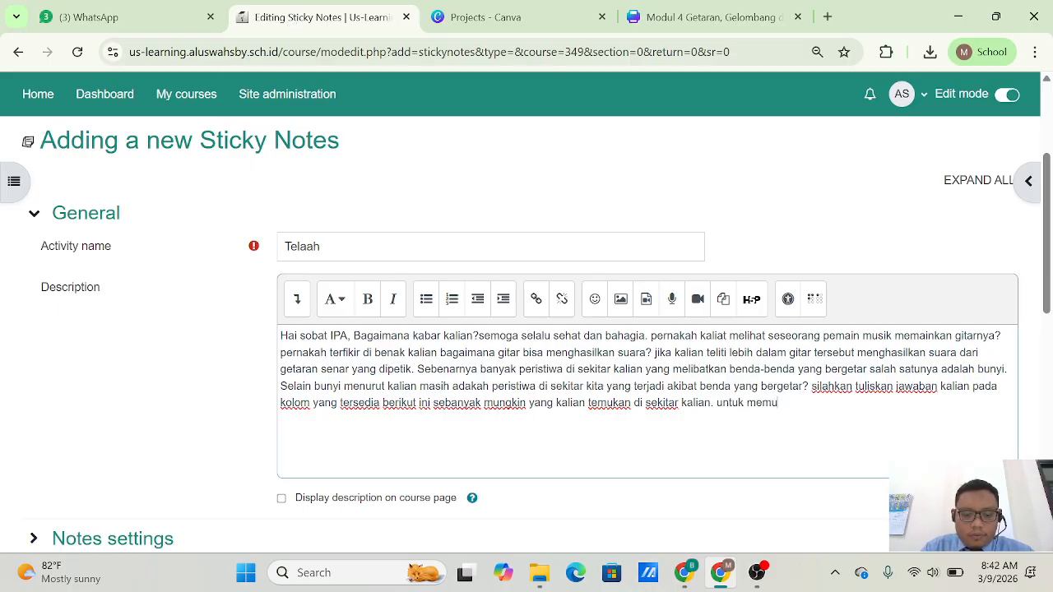
type("dahkan kalian ")
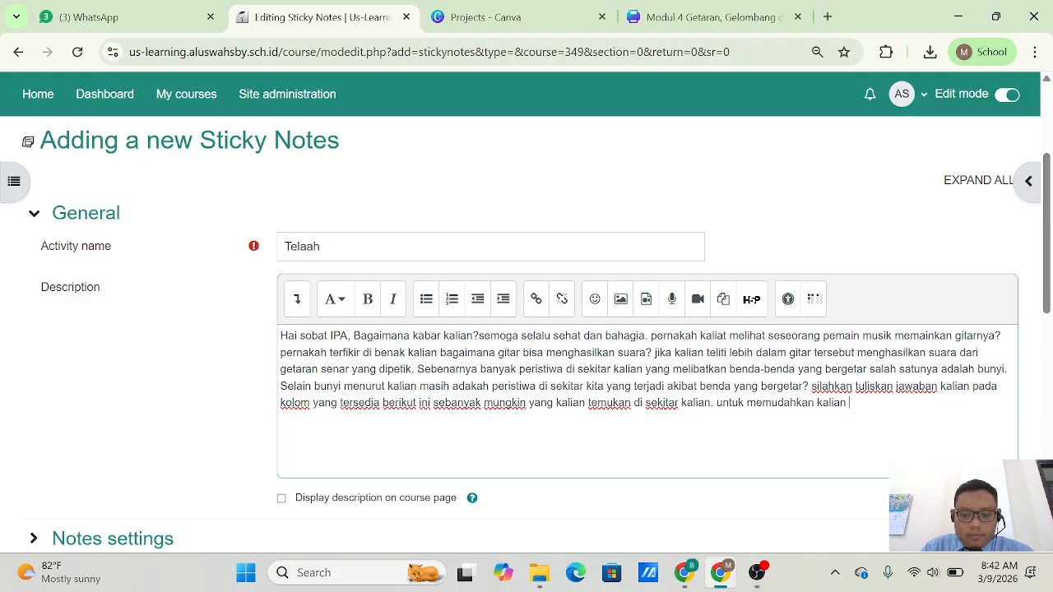
type("m")
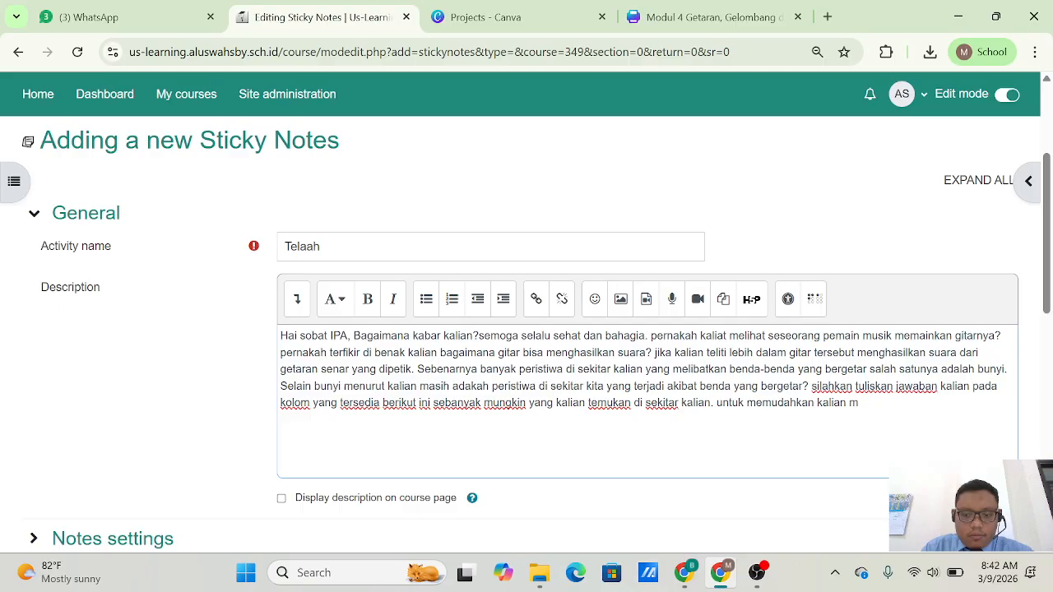
type("engemukakakn")
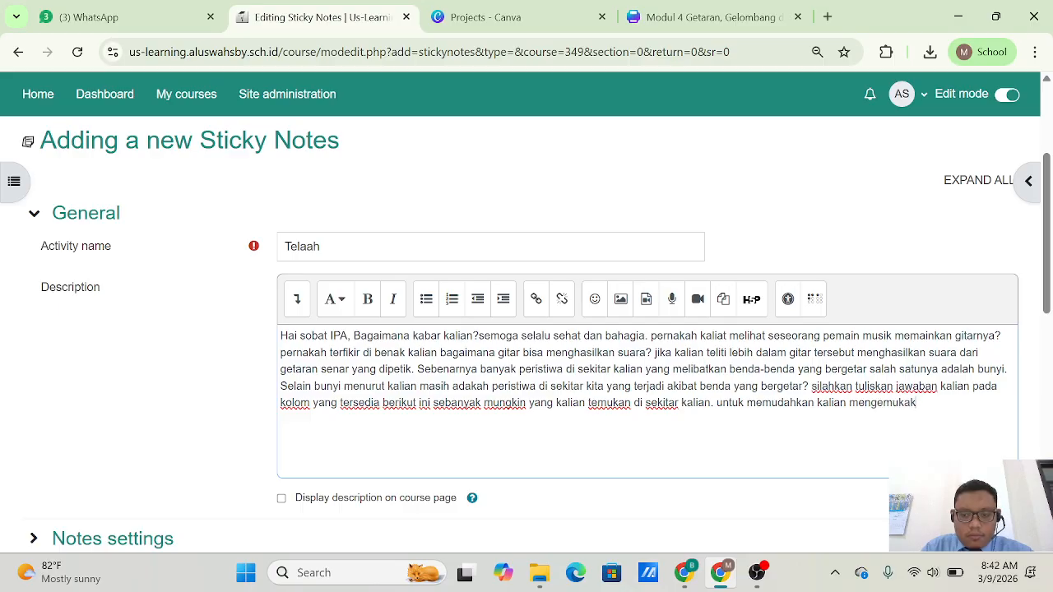
key("BackSpace")
key("BackSpace")
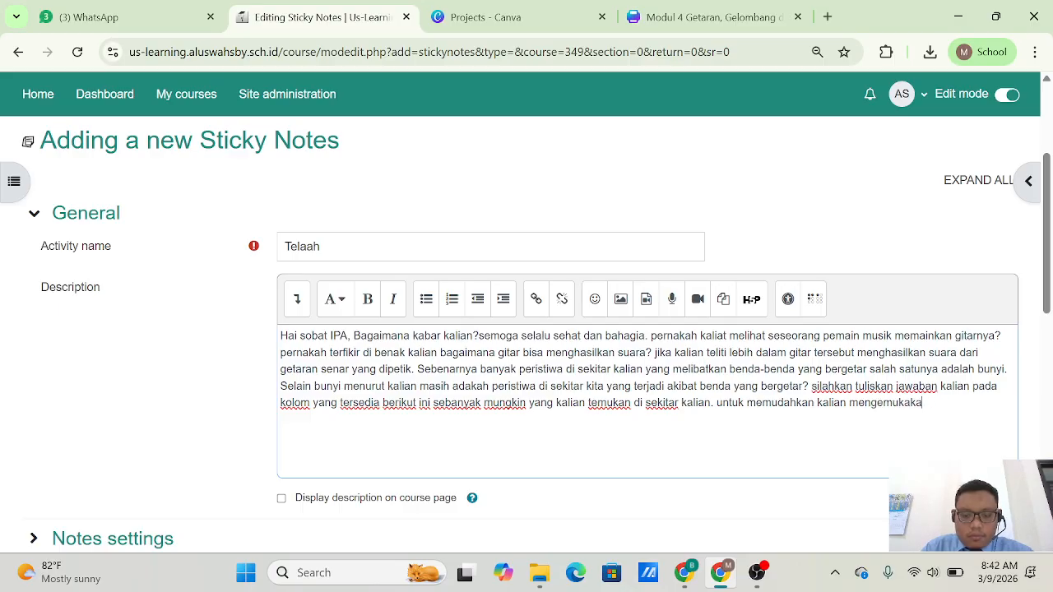
type("n pendapat kali")
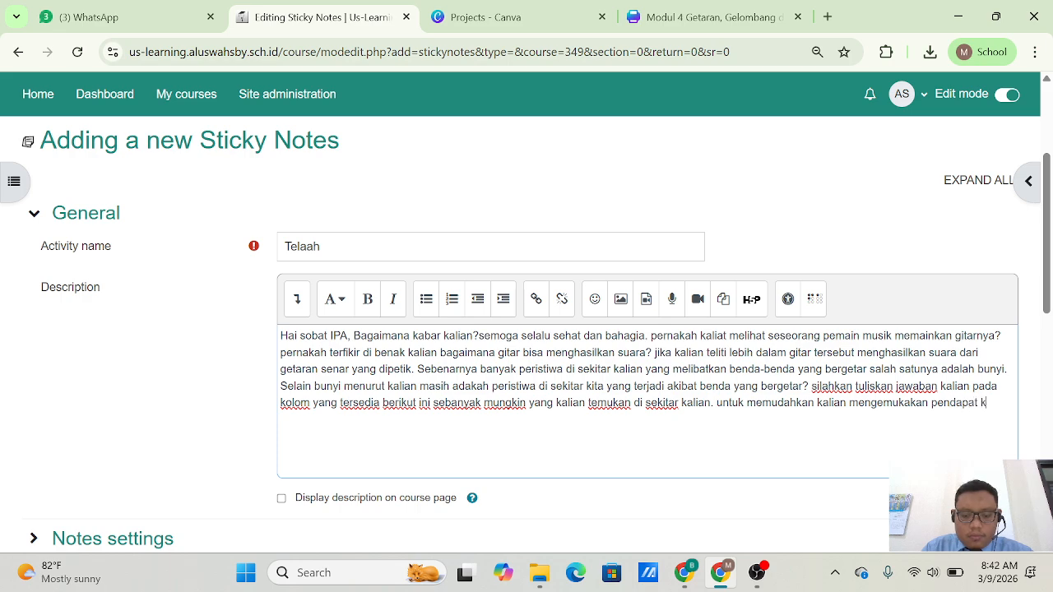
key("BackSpace")
key("BackSpace")
key("BackSpace")
key("BackSpace")
type(", kalian")
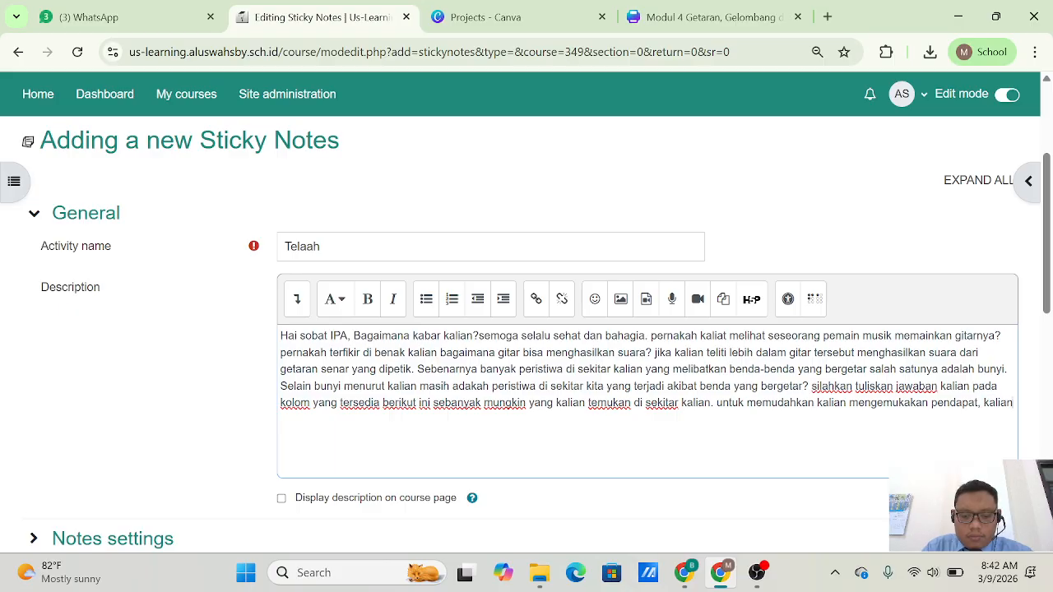
type(" bisa menggunaka")
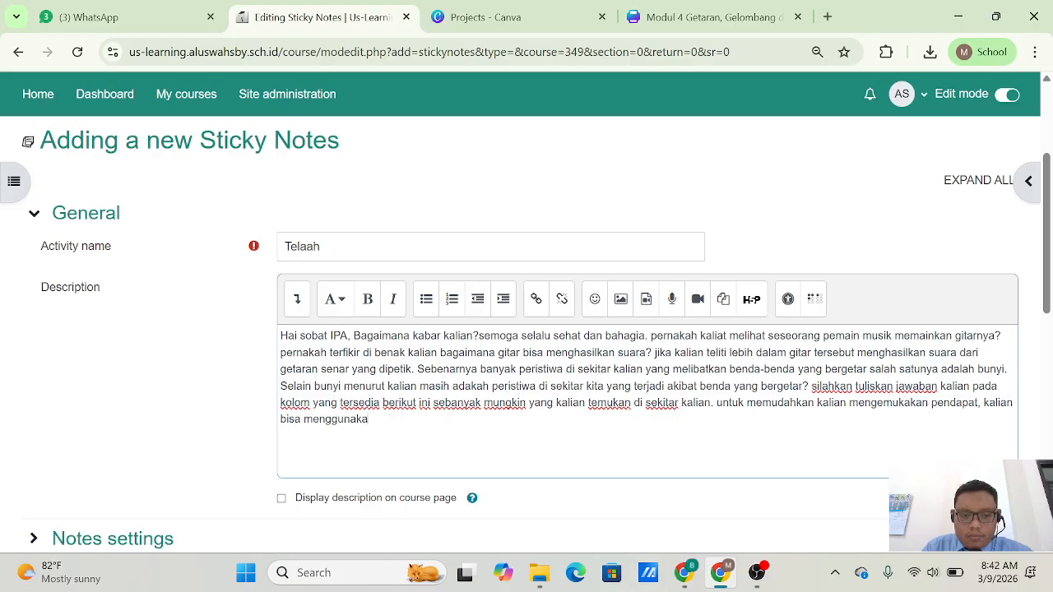
type("n panduan pert")
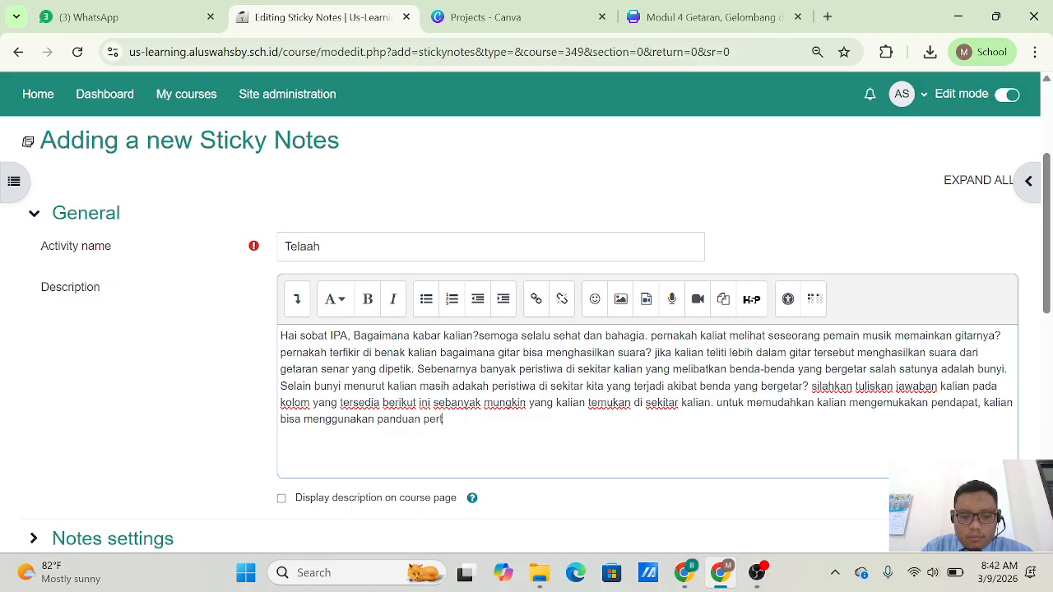
type("anyaan berikut ini")
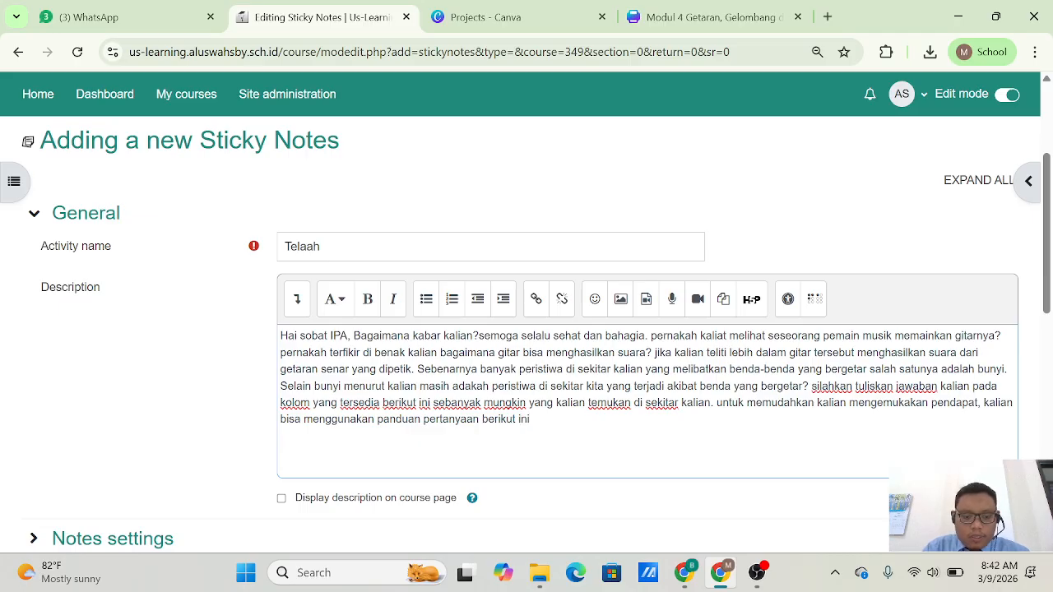
Add the copied question 1 below the description's paragraph, followed by question 2, "Setelah kalian amati peristiwa tersebut...", copied from the Canva module
key("Return")
key("ctrl+v")
left_click(682, 23)
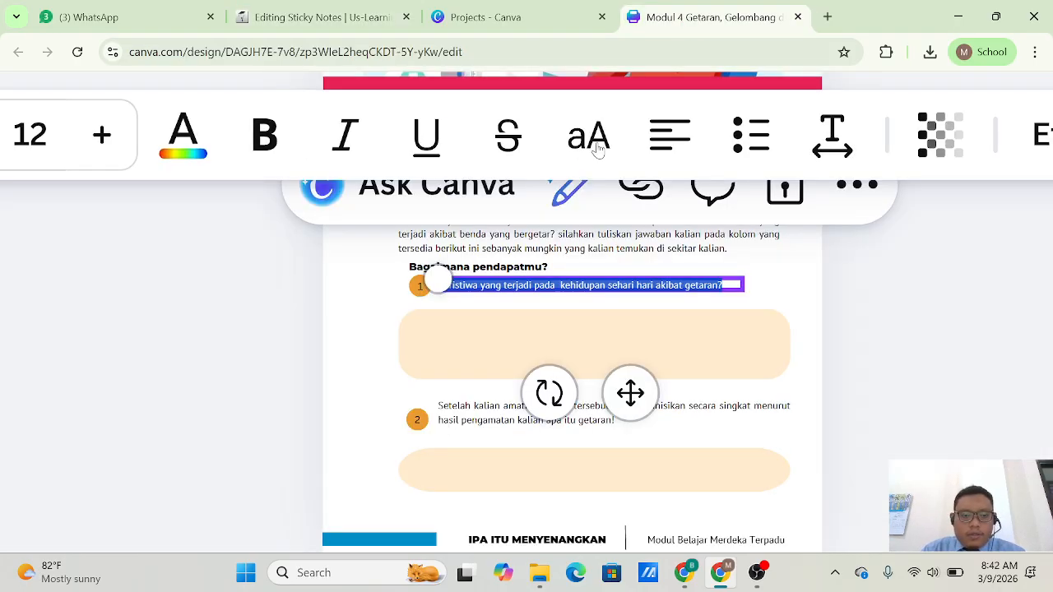
left_click(476, 407)
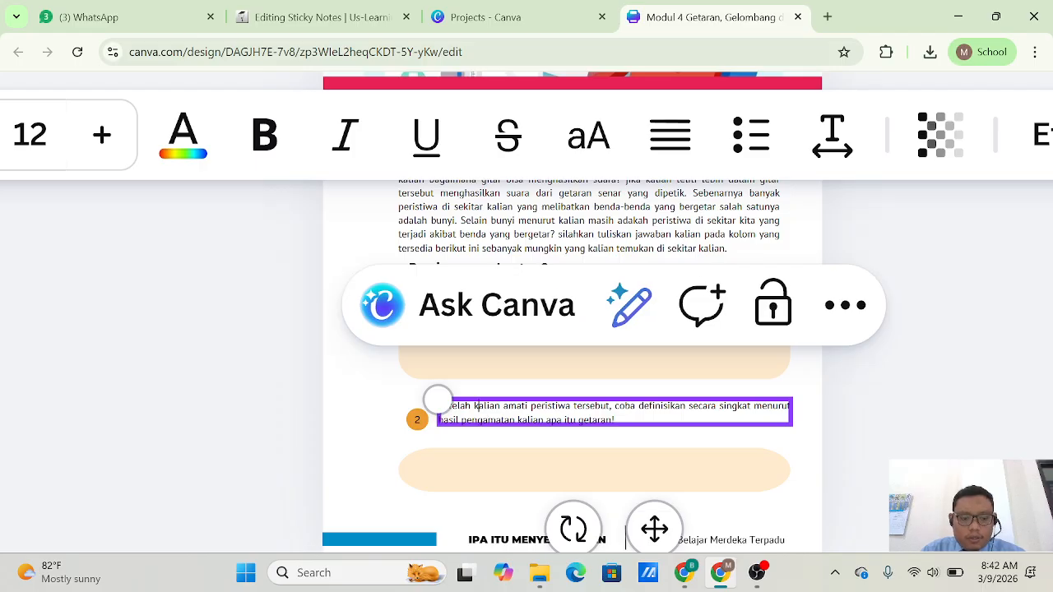
key("ctrl+a")
key("ctrl+c")
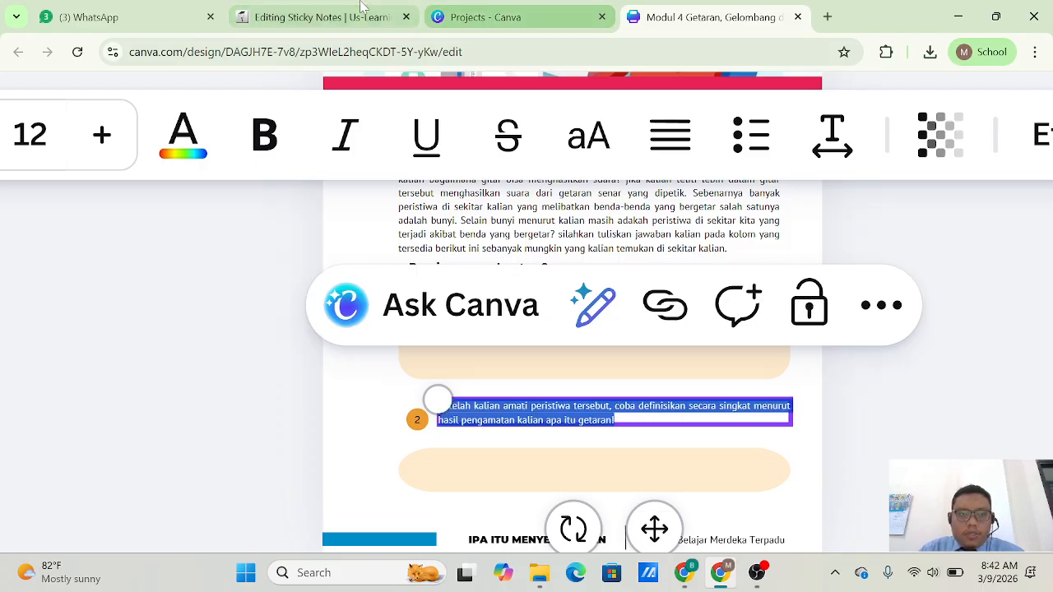
left_click(361, 7)
key("ctrl+v")
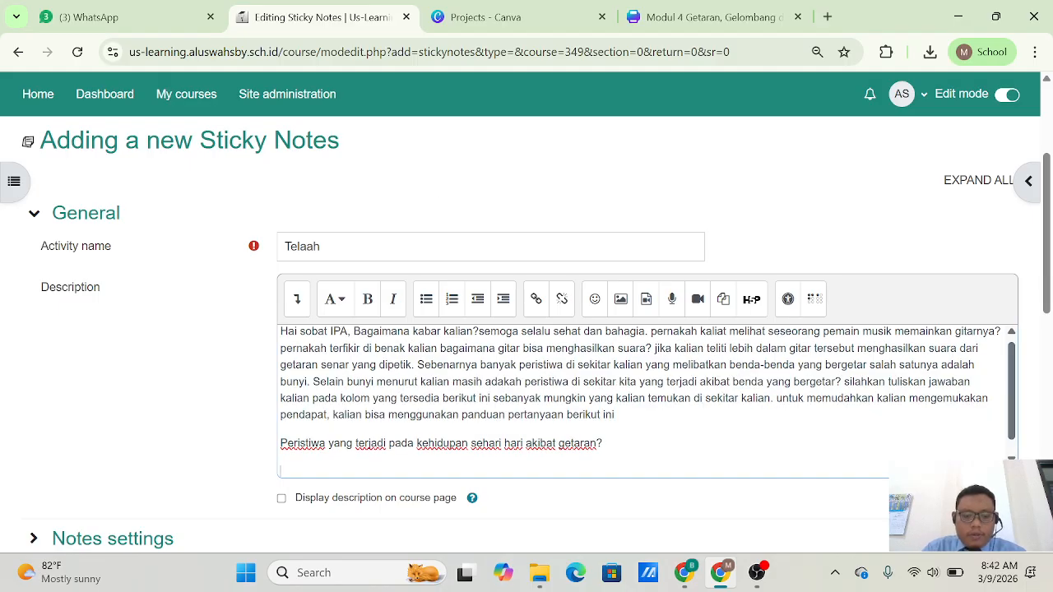
Review the complete description text, from the "Hai sobat IPA" paragraph to the two guiding questions
scroll(646, 395, "down", 2)
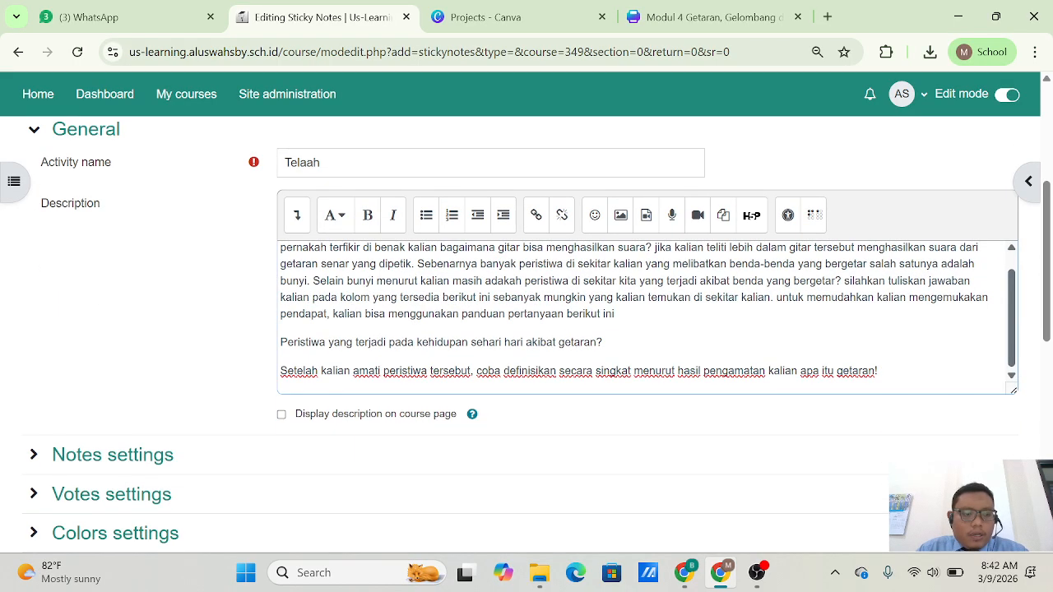
scroll(638, 434, "down", 1)
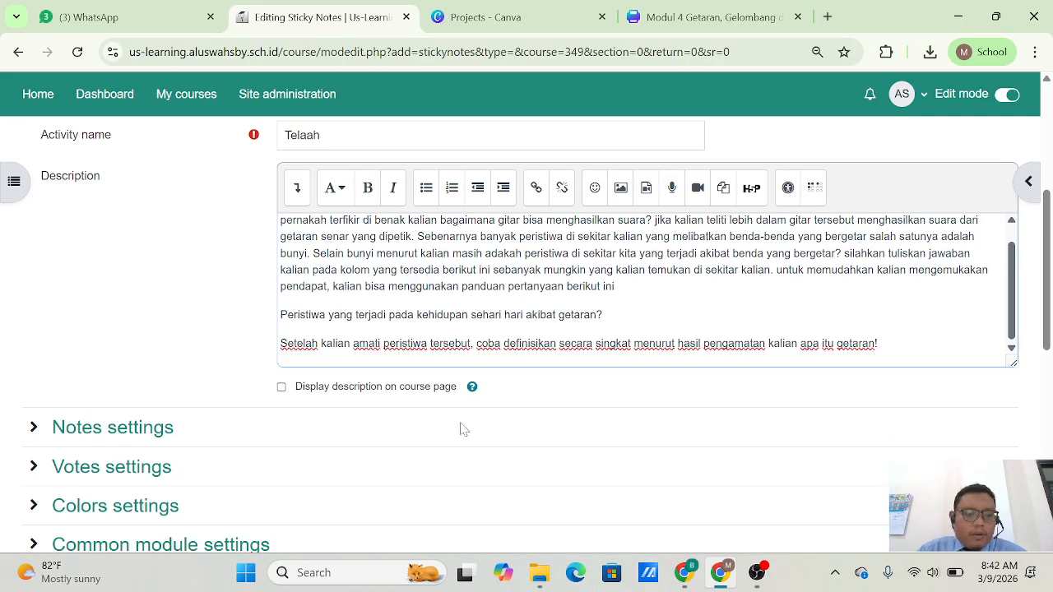
scroll(646, 289, "up", 1)
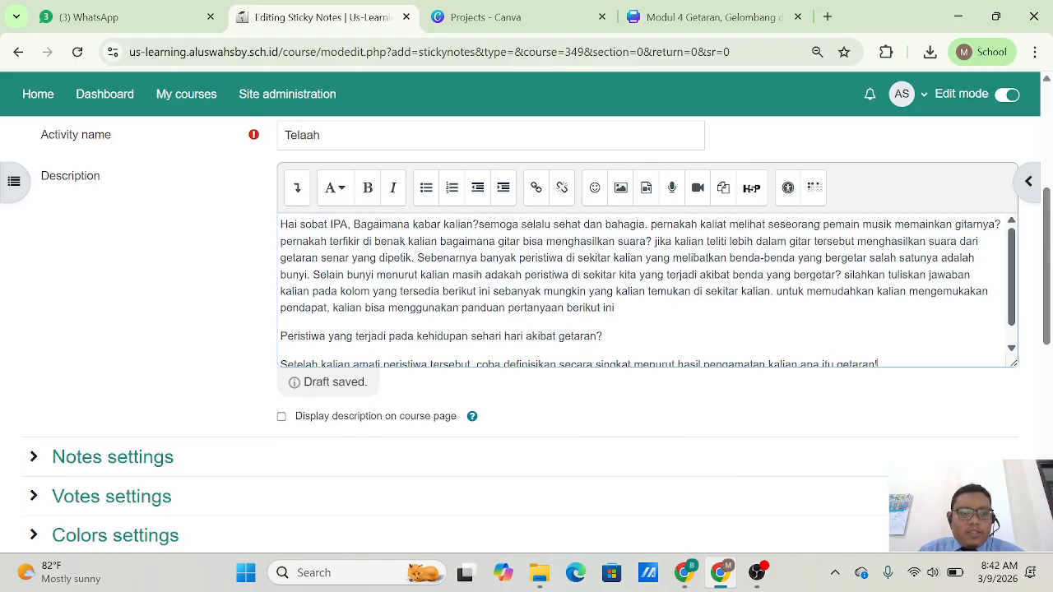
scroll(527, 329, "up", 1)
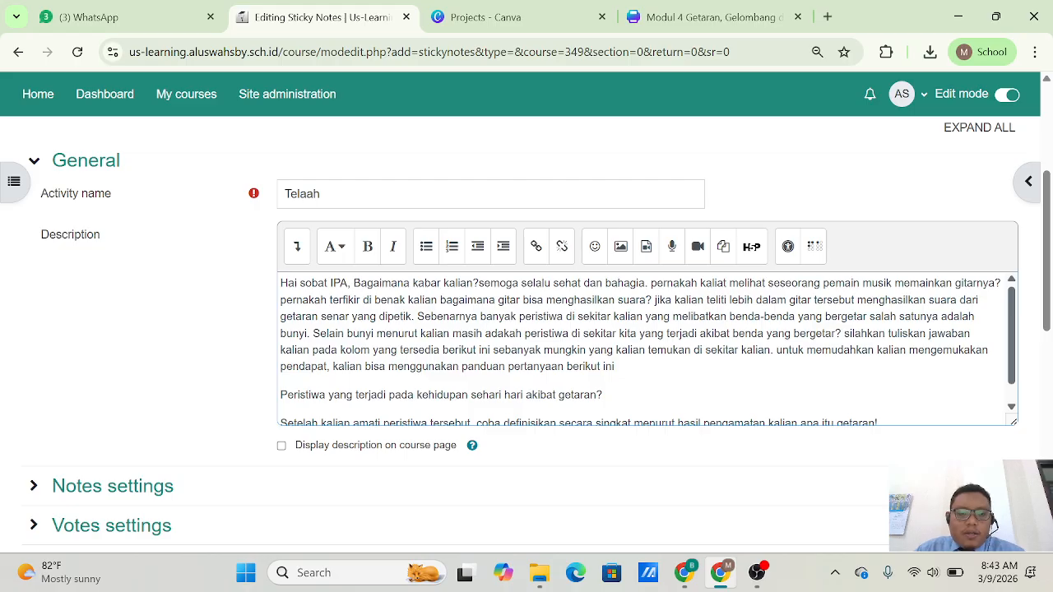
scroll(646, 349, "down", 1)
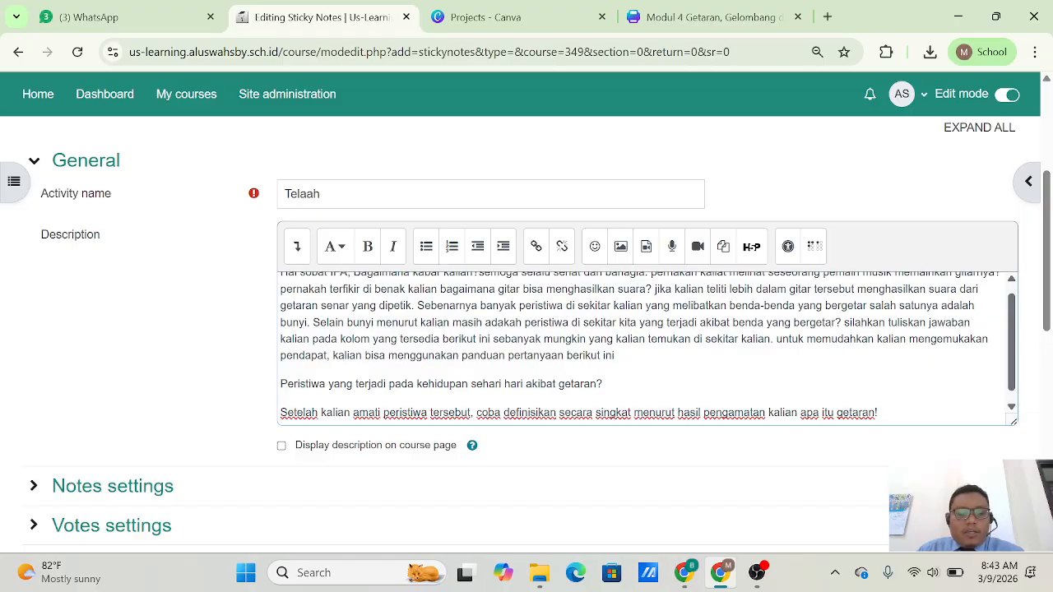
scroll(646, 349, "up", 1)
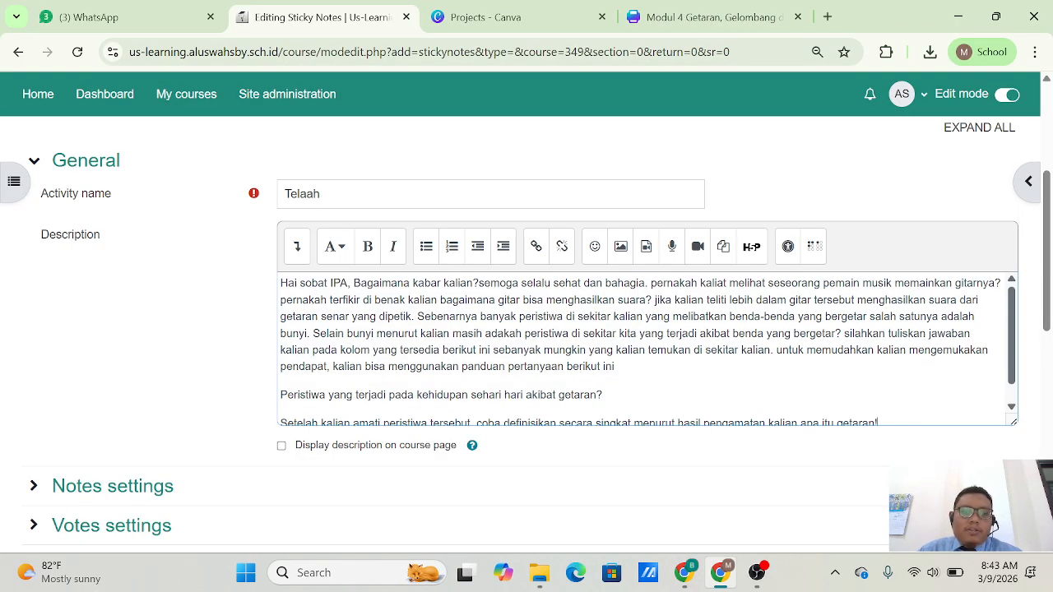
scroll(646, 348, "down", 2)
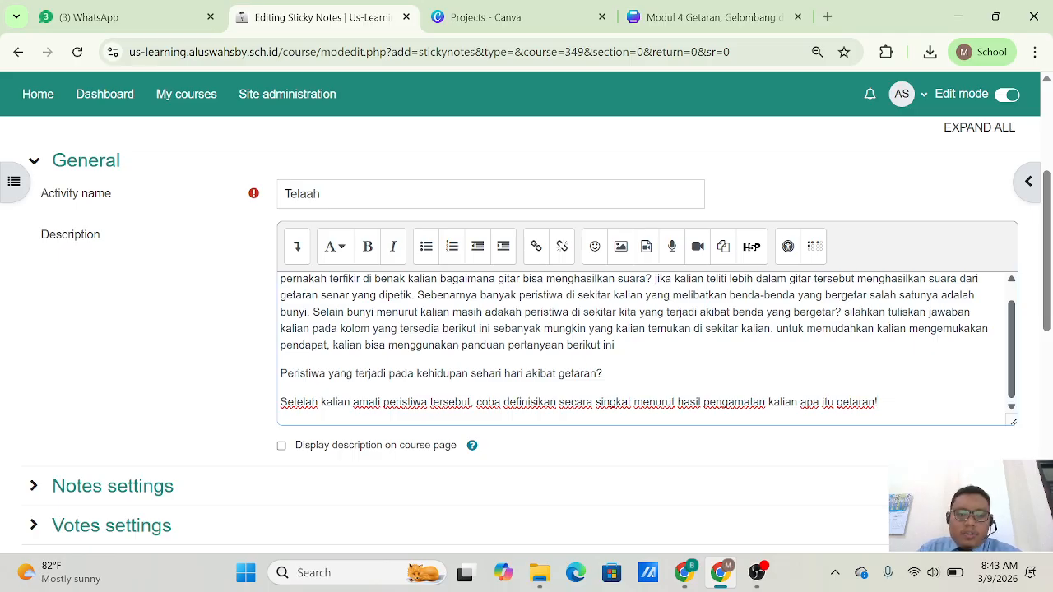
scroll(647, 348, "up", 1)
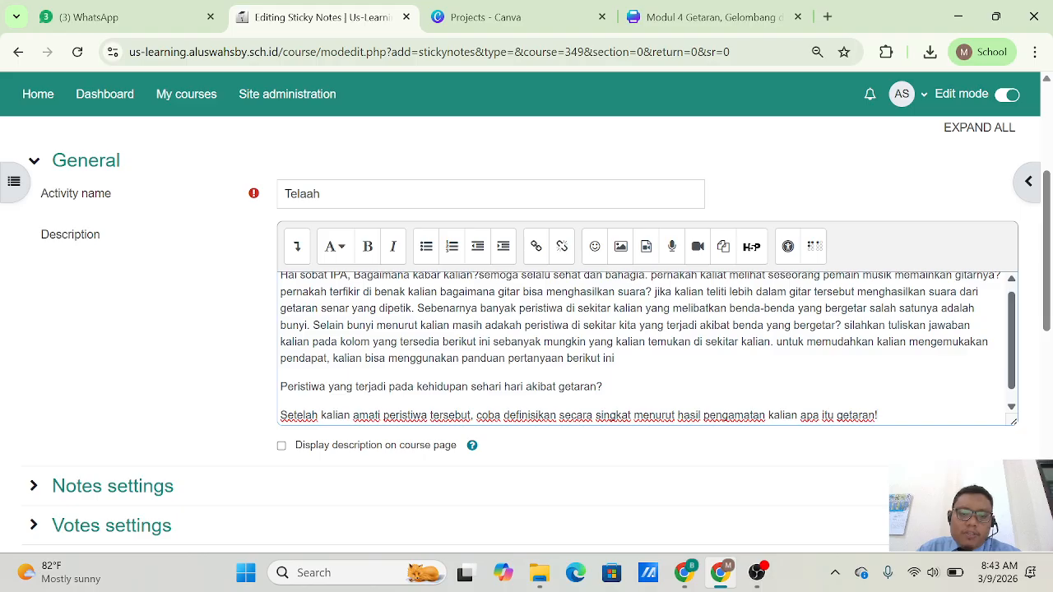
scroll(648, 349, "down", 1)
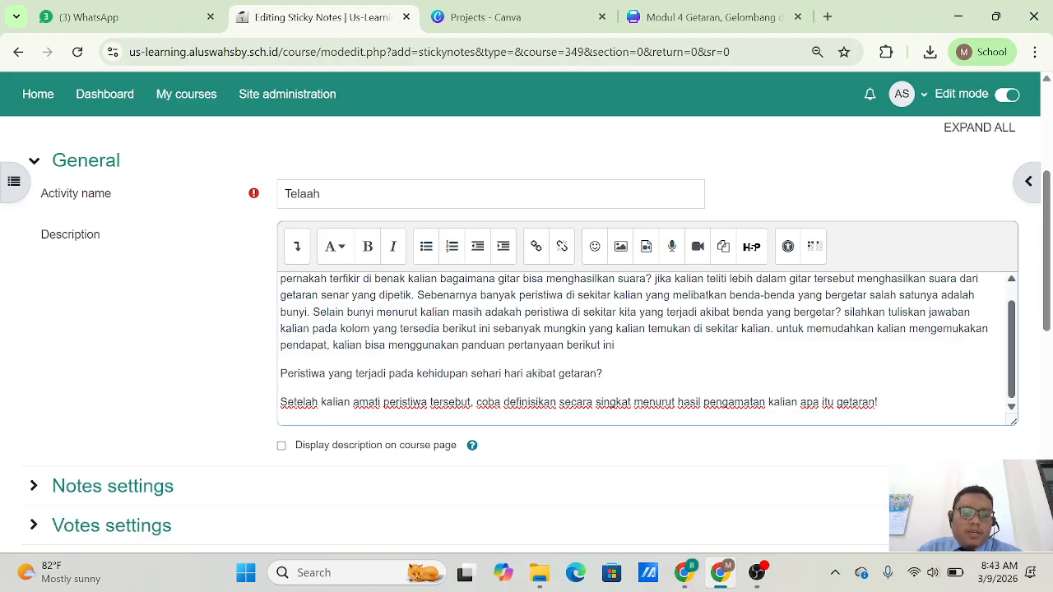
Turn on the notes limit in the Notes settings and set the maximum notes per user to 2
scroll(313, 378, "down", 2)
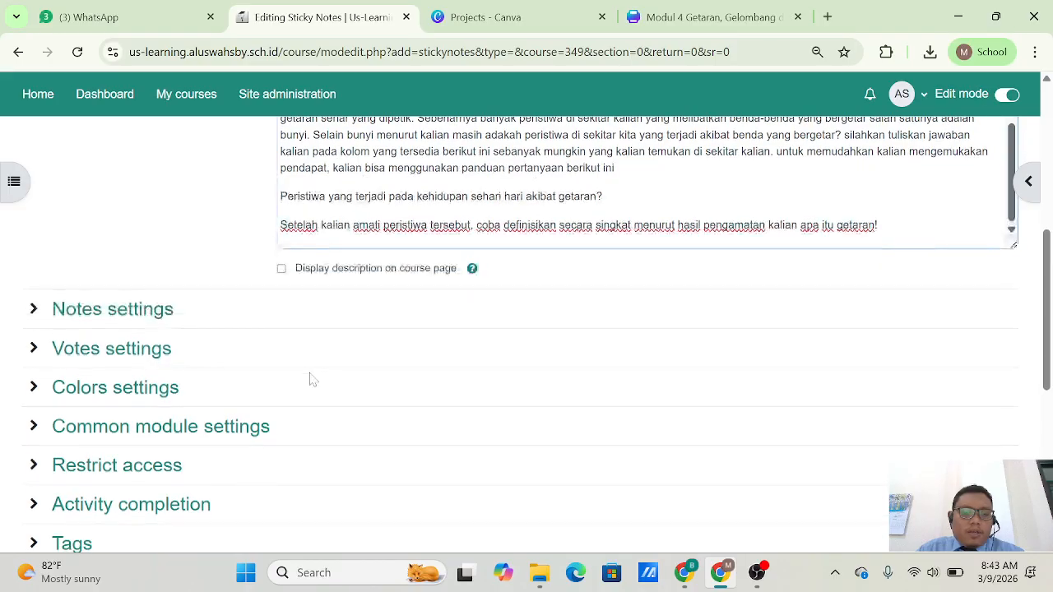
left_click(115, 321)
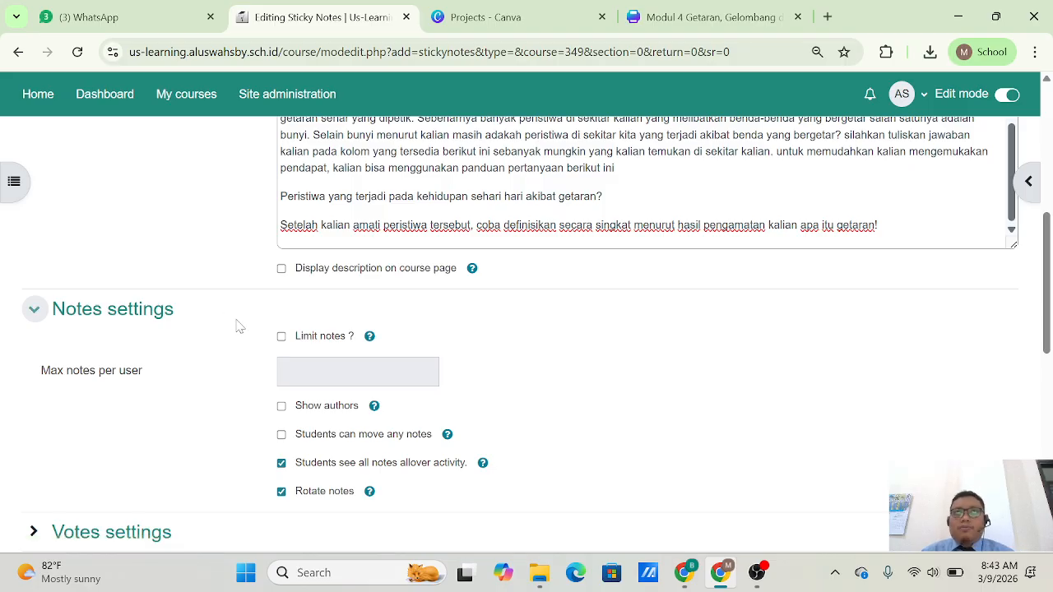
left_click(282, 339)
left_click(286, 371)
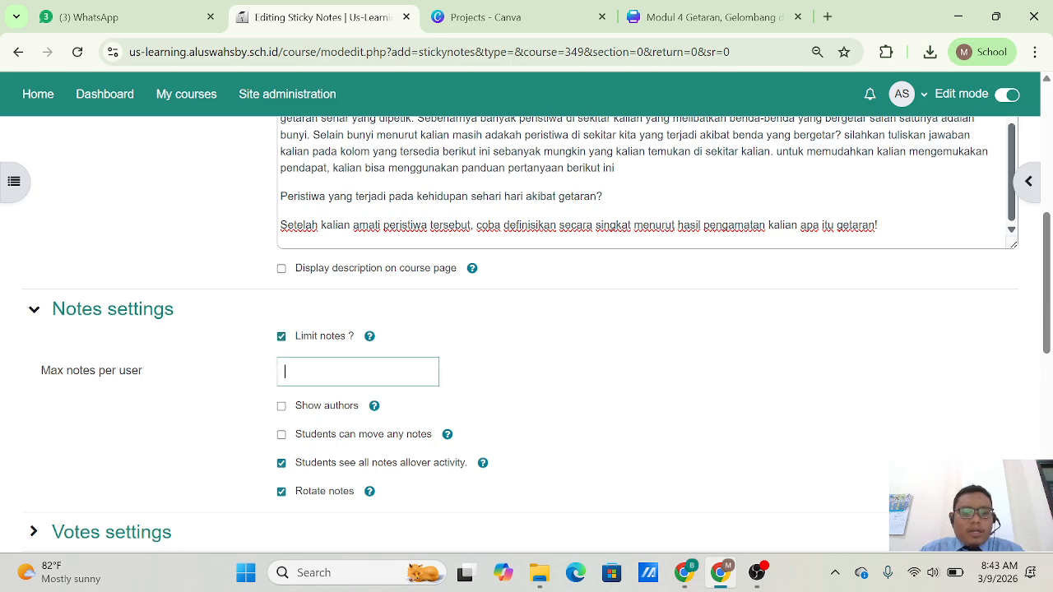
type("2")
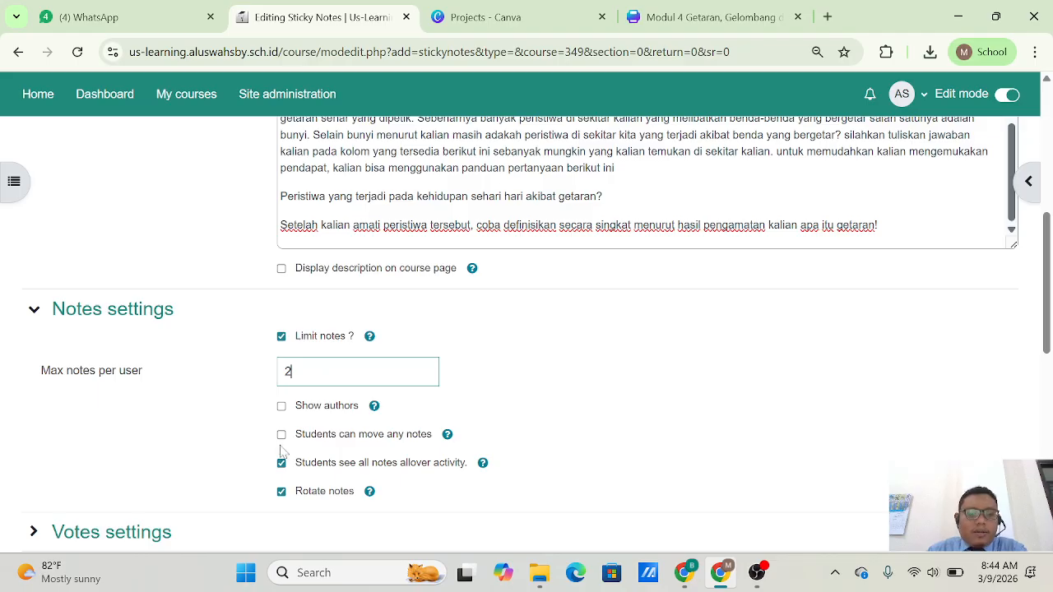
Check the remaining Notes settings and examine the available vote types in the Votes settings
scroll(280, 451, "down", 1)
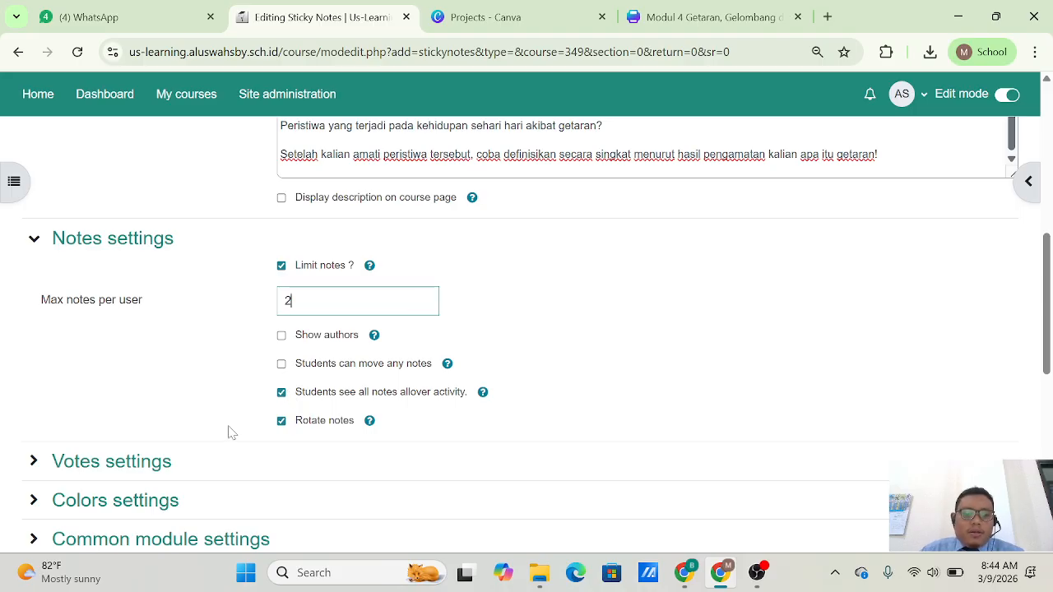
scroll(228, 433, "down", 1)
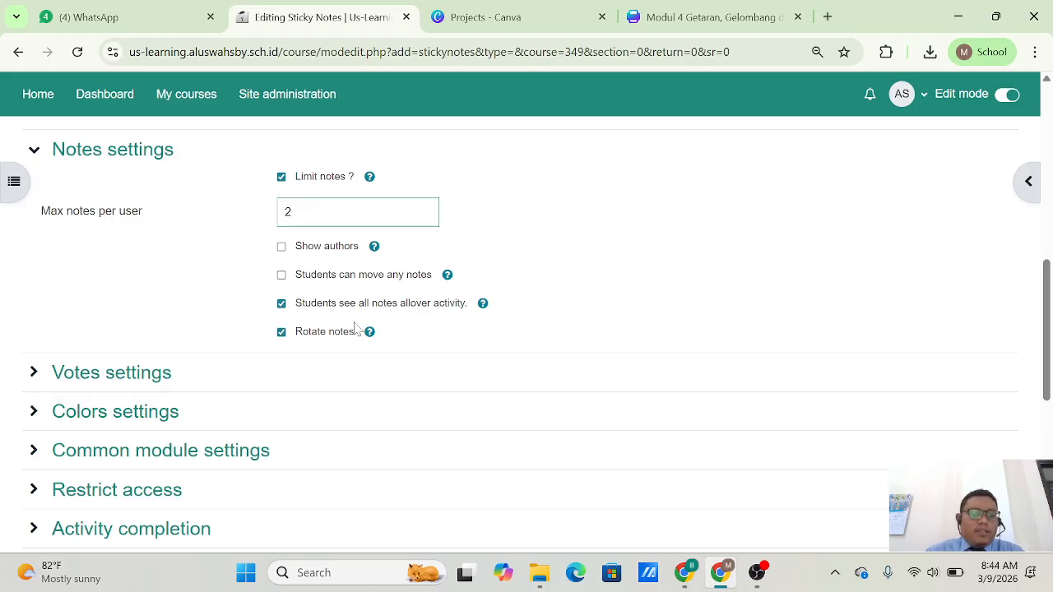
left_click(140, 372)
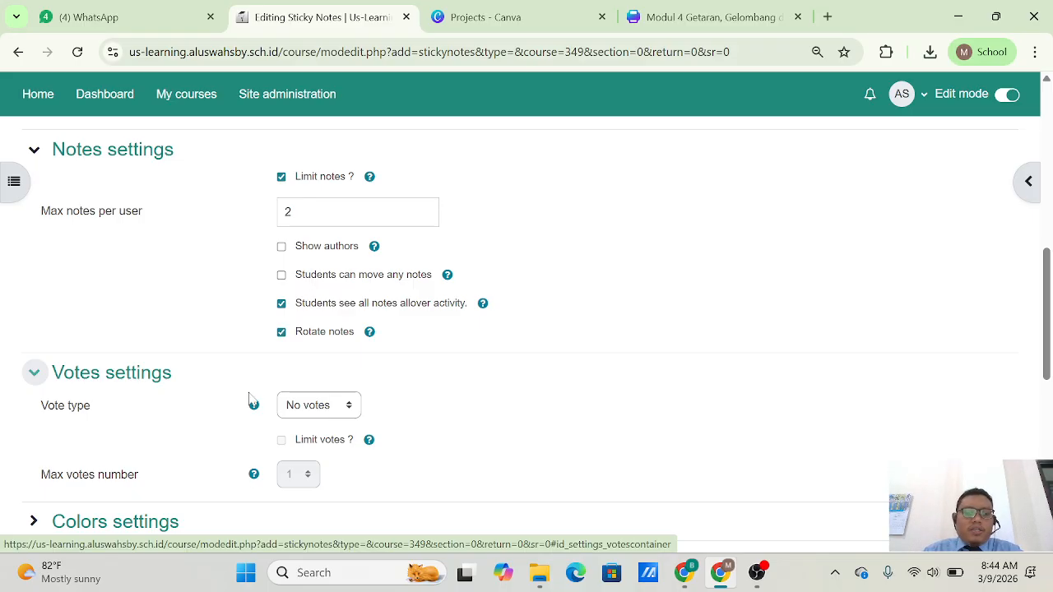
left_click(349, 410)
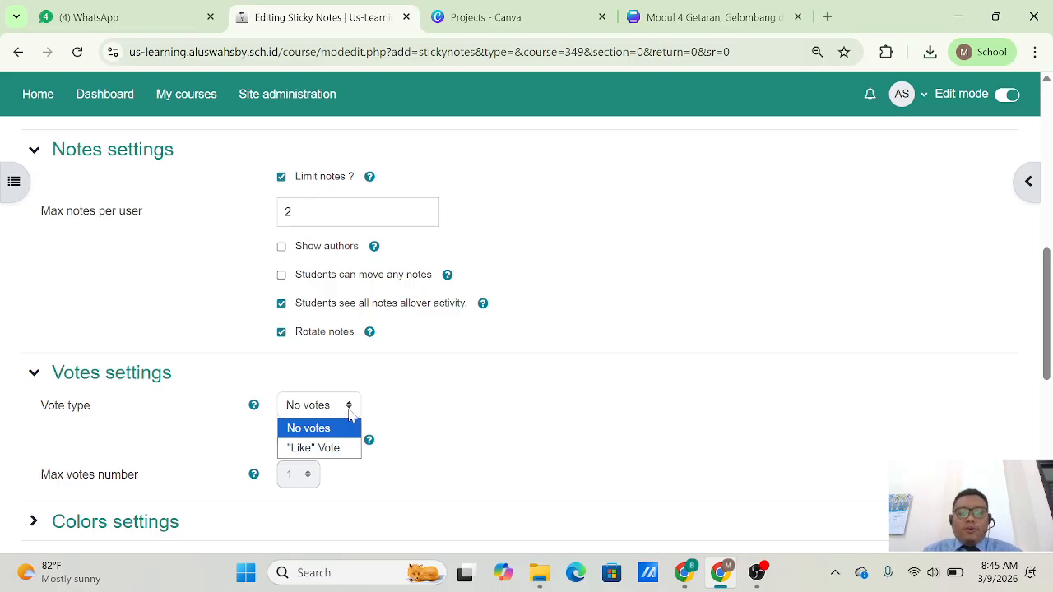
scroll(442, 426, "down", 1)
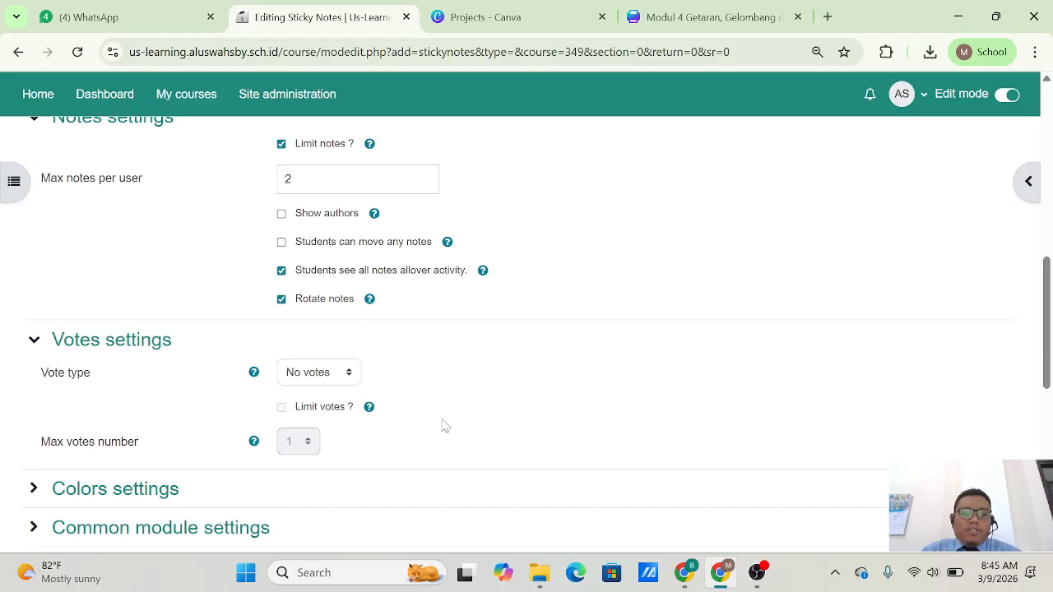
scroll(442, 425, "down", 2)
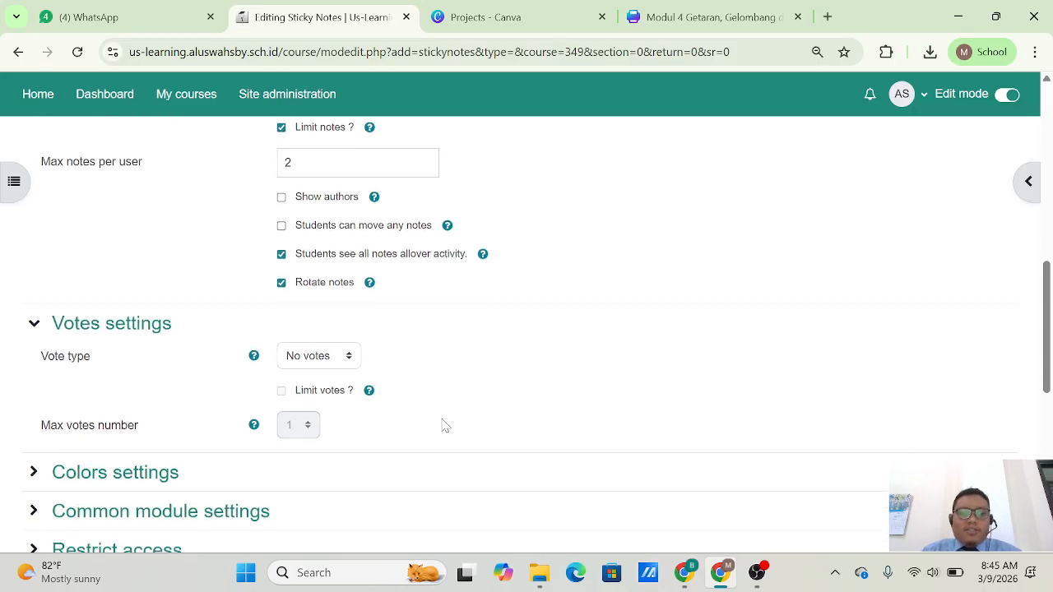
Examine the note background color options in the Colors settings
scroll(183, 395, "down", 1)
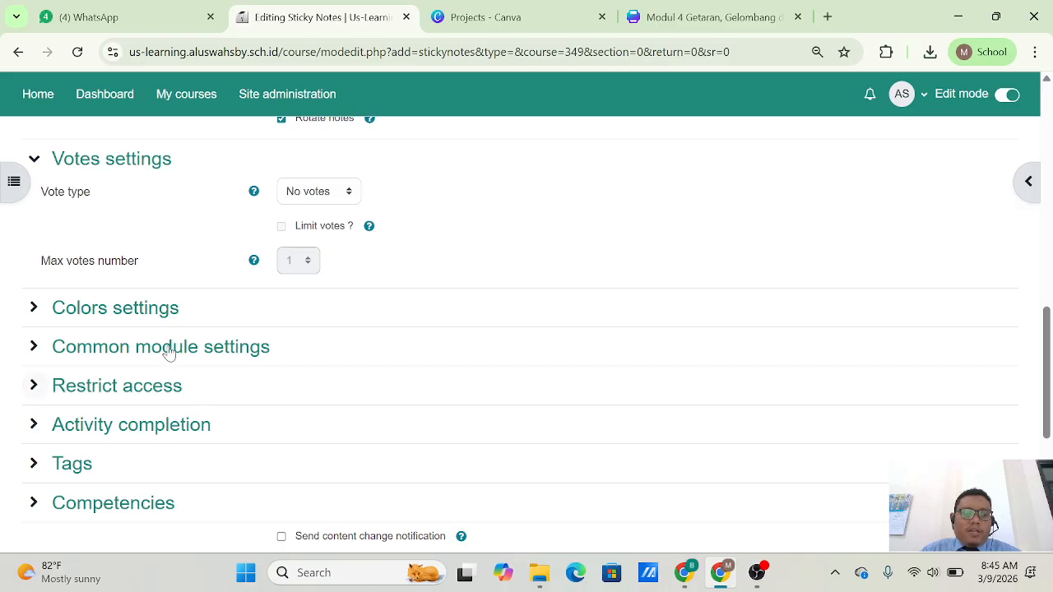
left_click(150, 313)
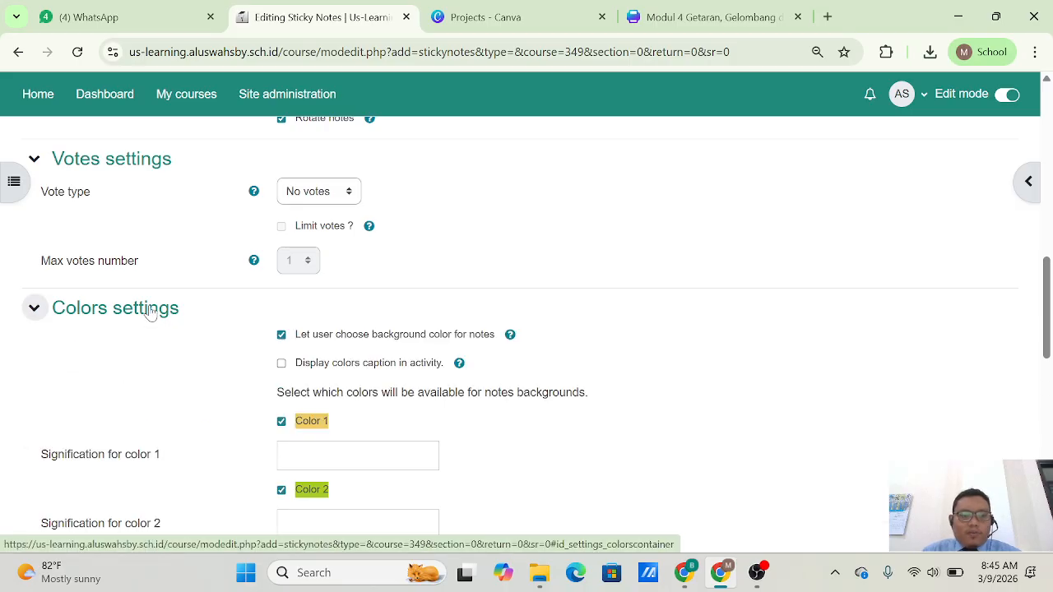
scroll(172, 403, "down", 6)
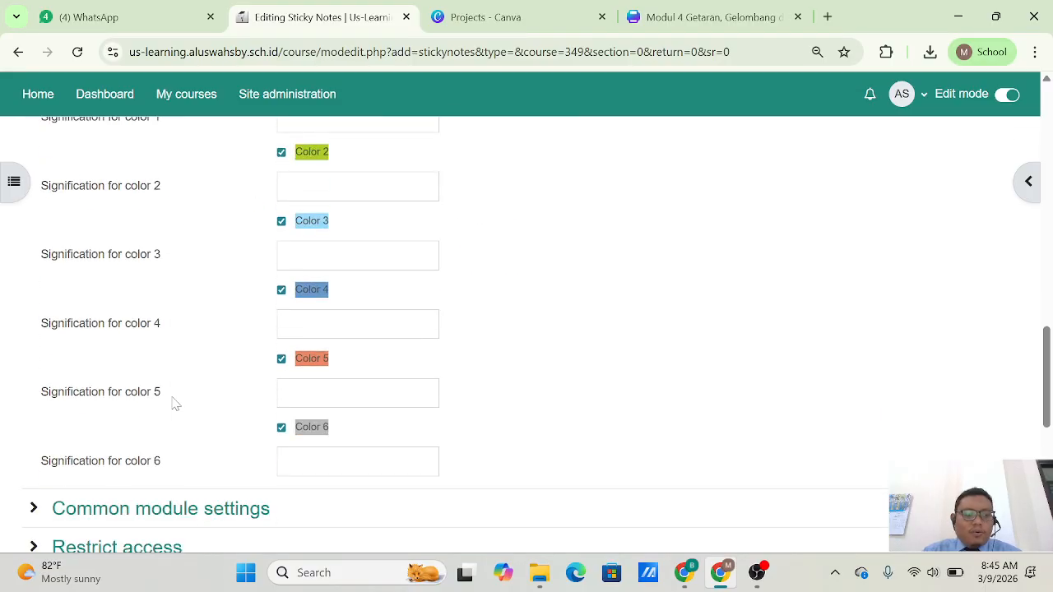
scroll(173, 402, "down", 1)
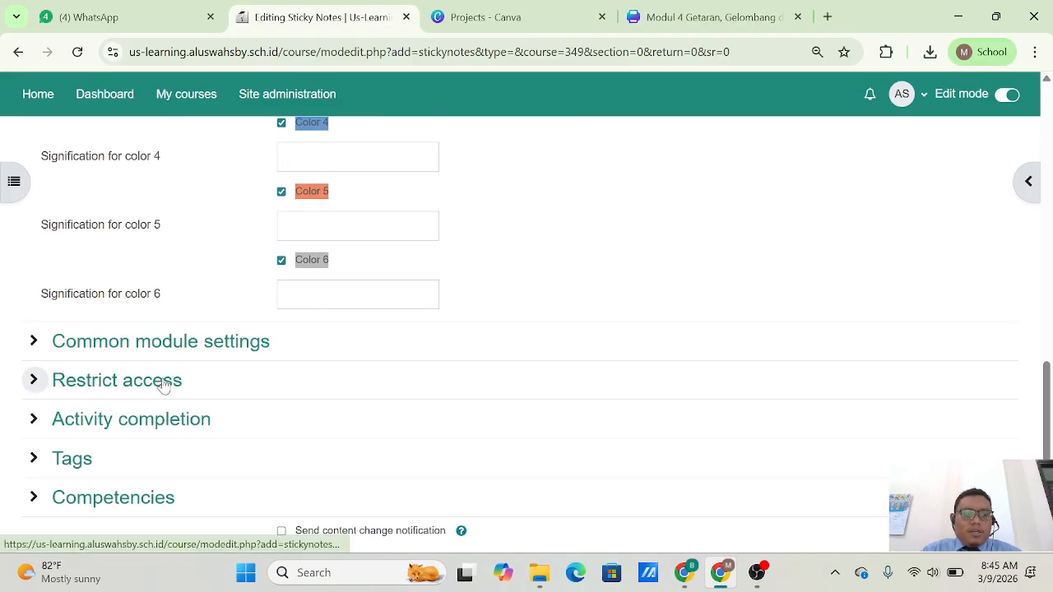
Add an activity completion restriction under Restrict access and look through the activities it can depend on
left_click(154, 381)
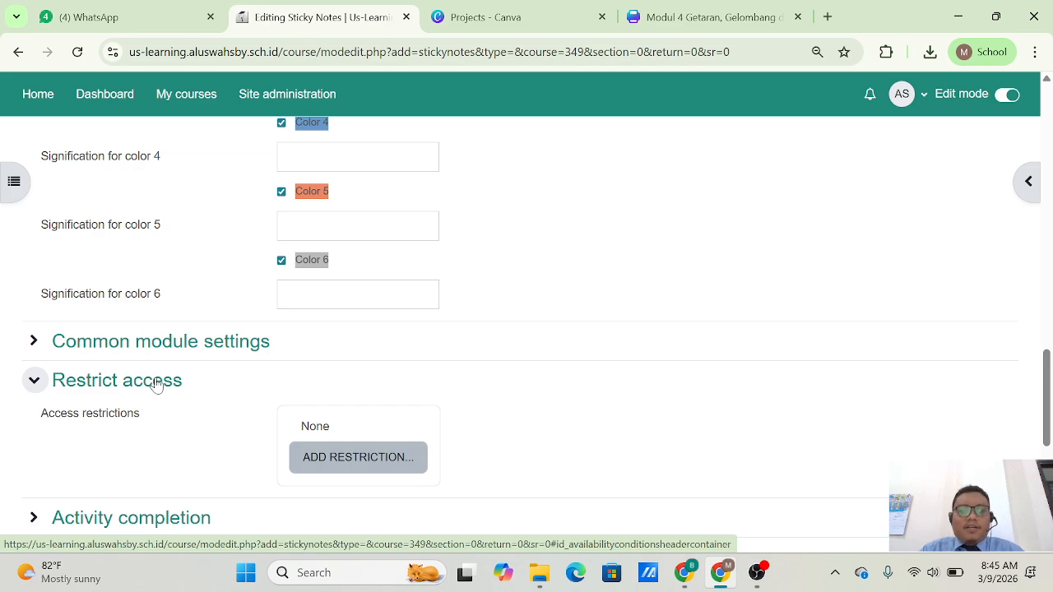
left_click(325, 459)
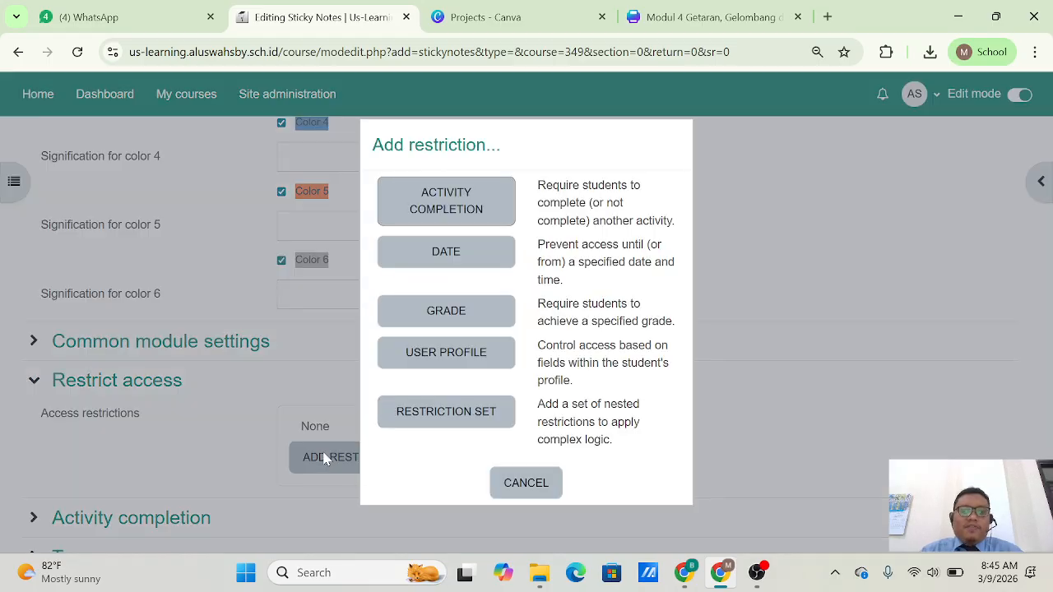
left_click(466, 204)
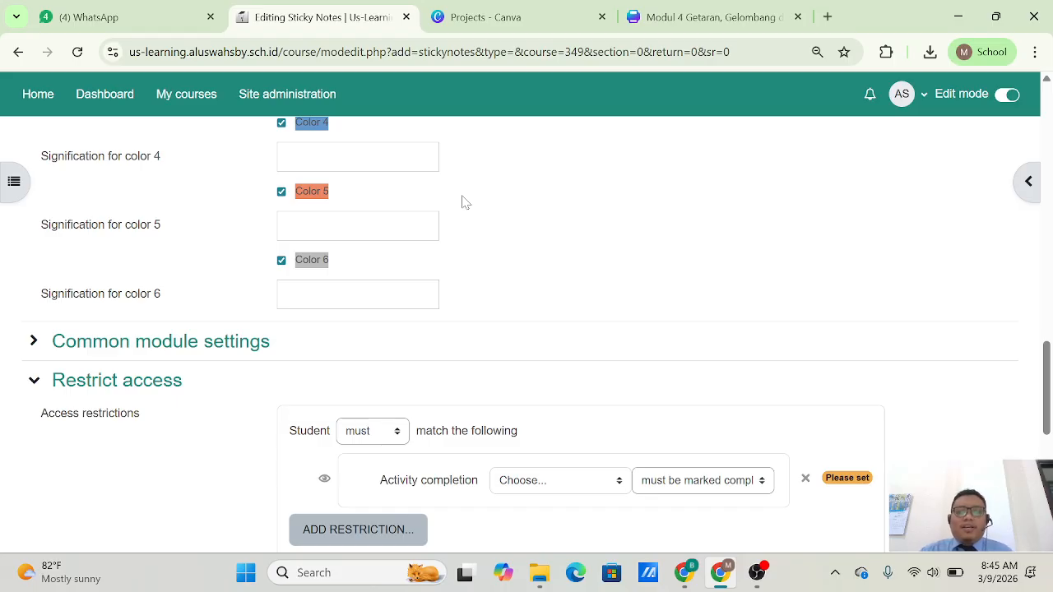
scroll(524, 329, "down", 2)
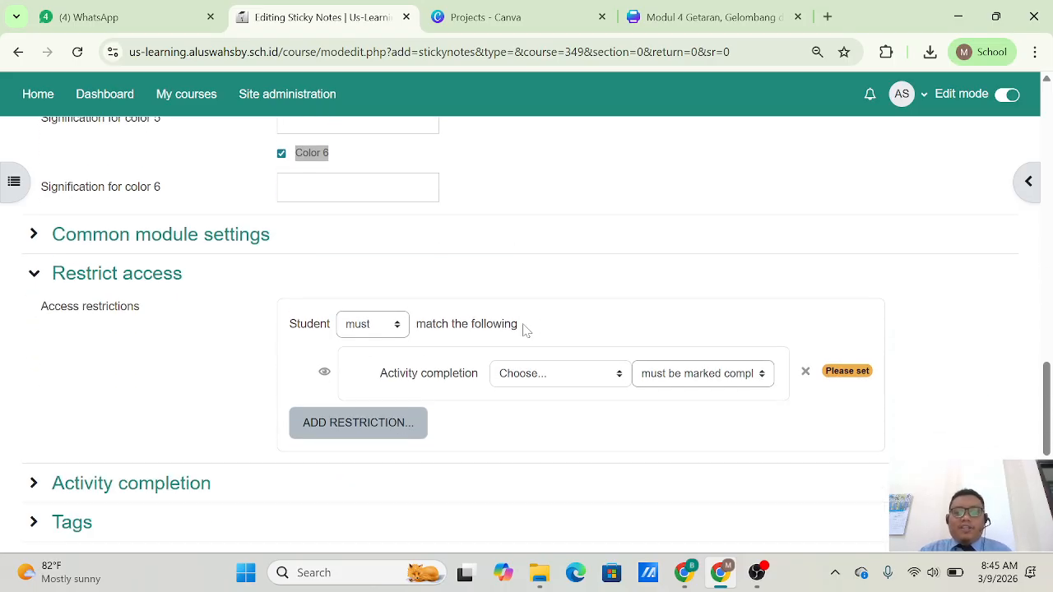
left_click(593, 380)
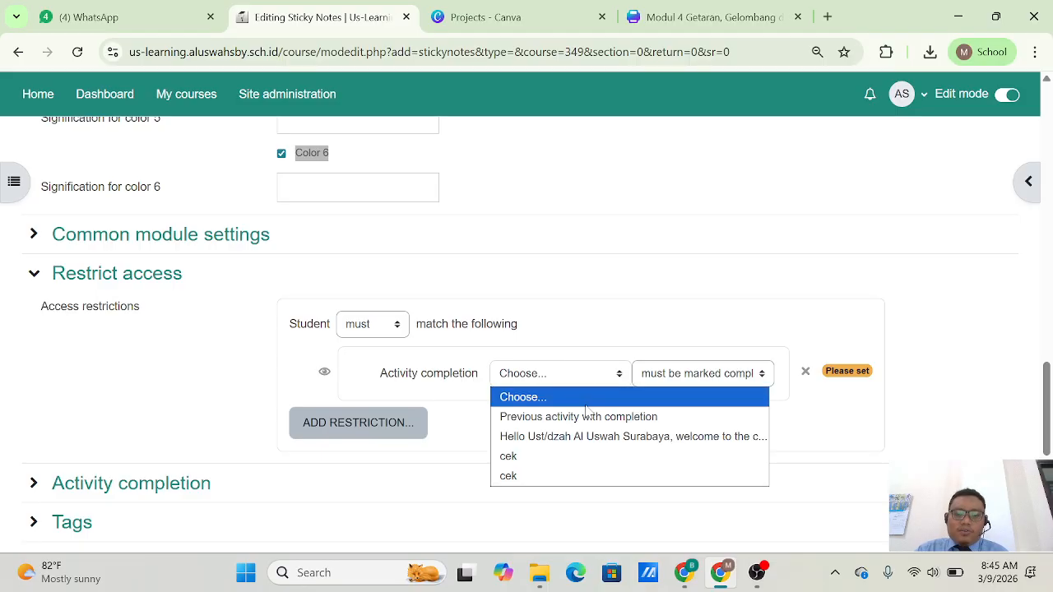
left_click(618, 267)
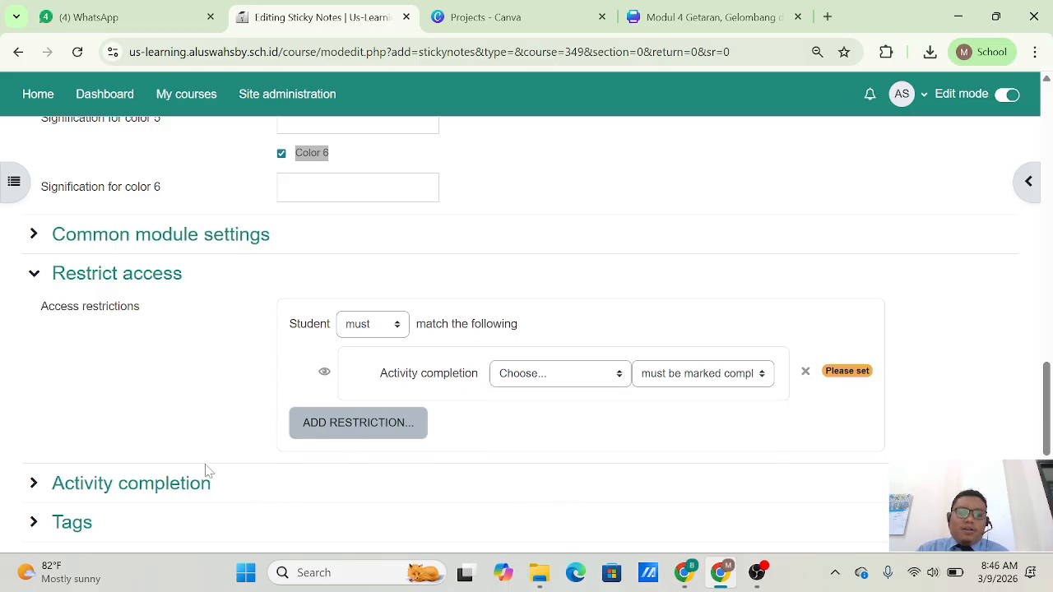
Set the completion tracking to "Show activity as complete when conditions are met" in the Activity completion settings
scroll(207, 470, "down", 4)
scroll(301, 299, "up", 2)
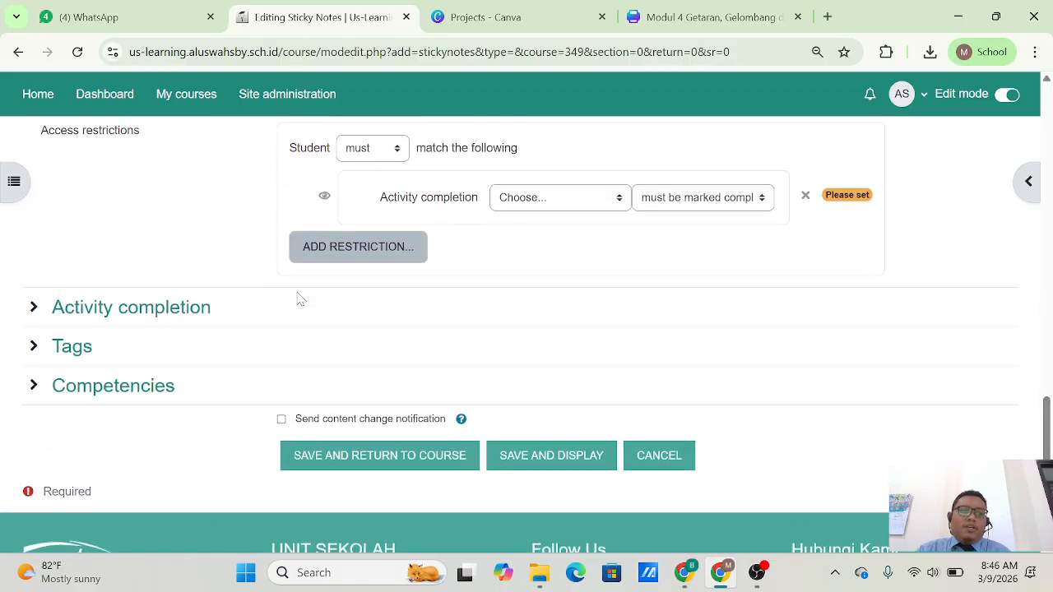
scroll(302, 299, "up", 1)
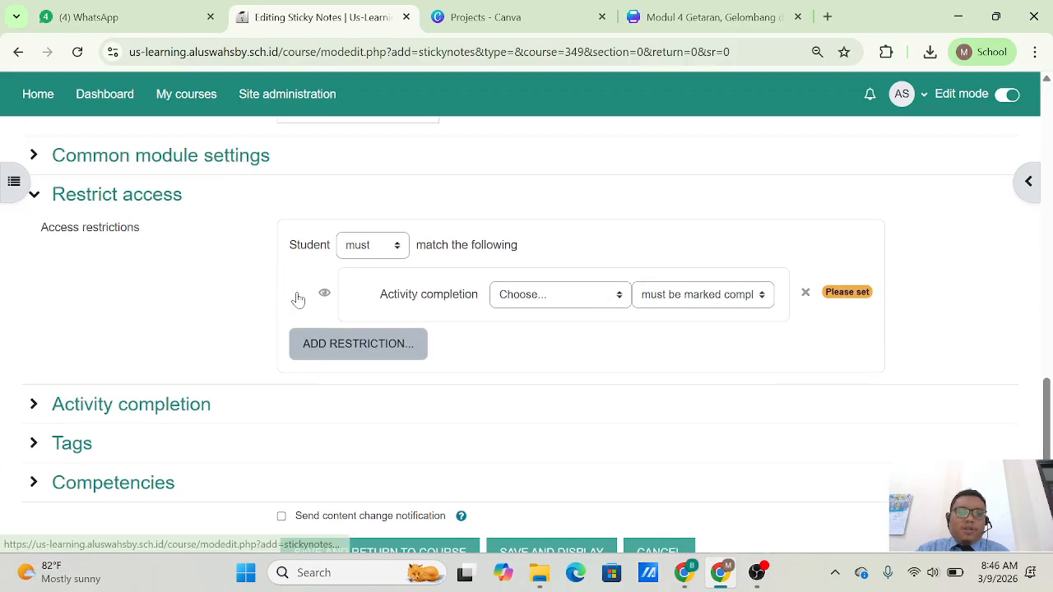
left_click(92, 411)
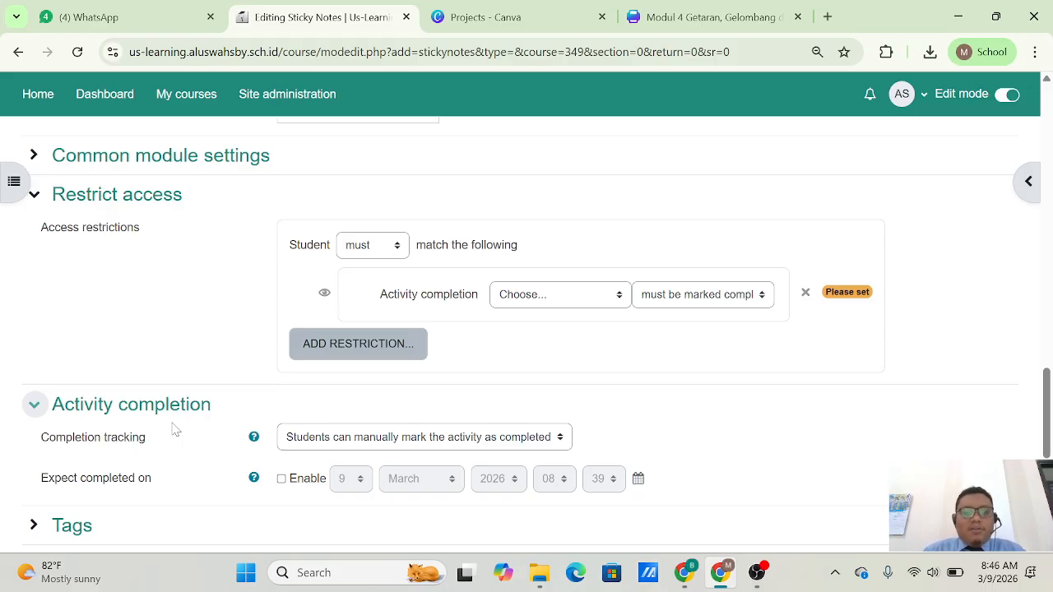
left_click(549, 440)
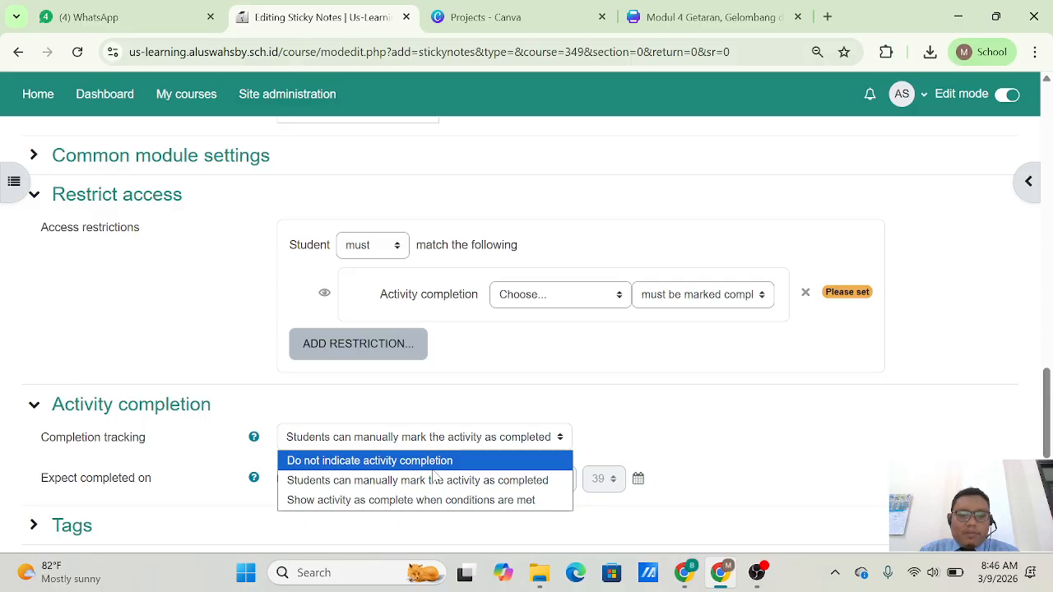
left_click(373, 502)
Require students to create 2 sticky notes to complete the activity, and try to save and display it
scroll(459, 445, "down", 2)
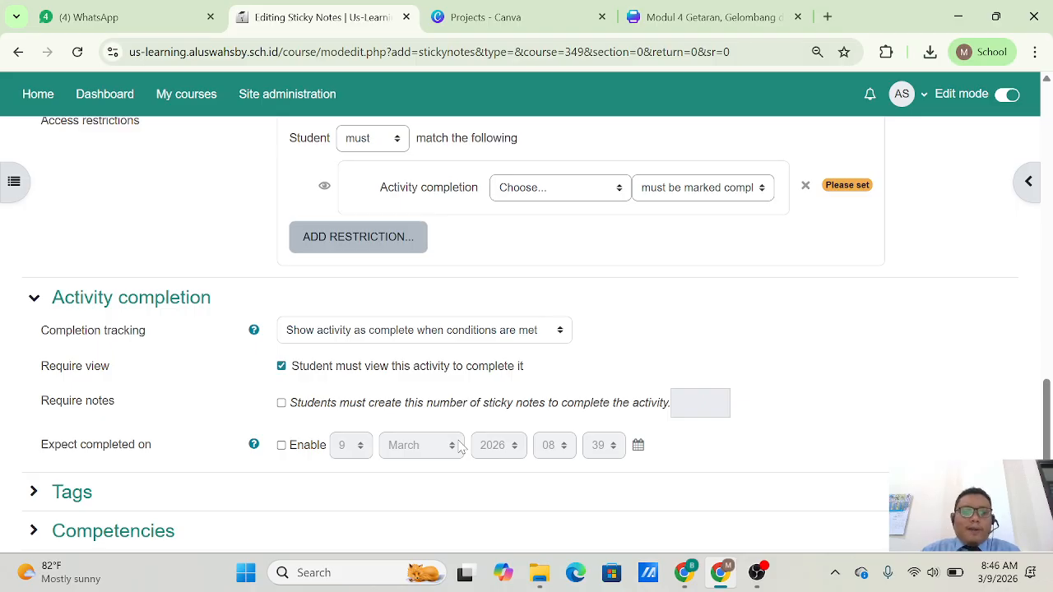
left_click(281, 402)
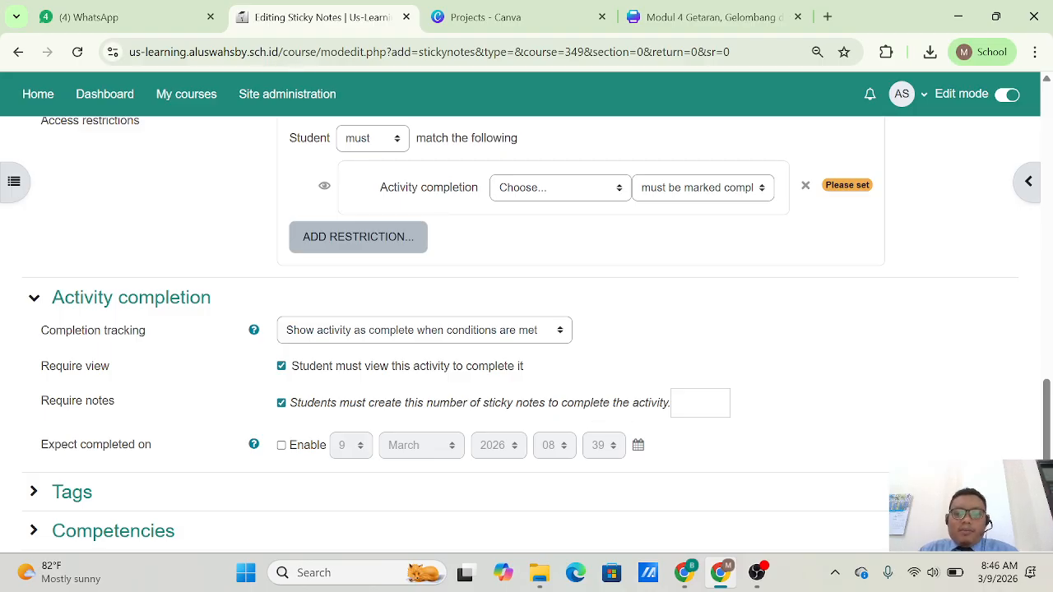
left_click(700, 404)
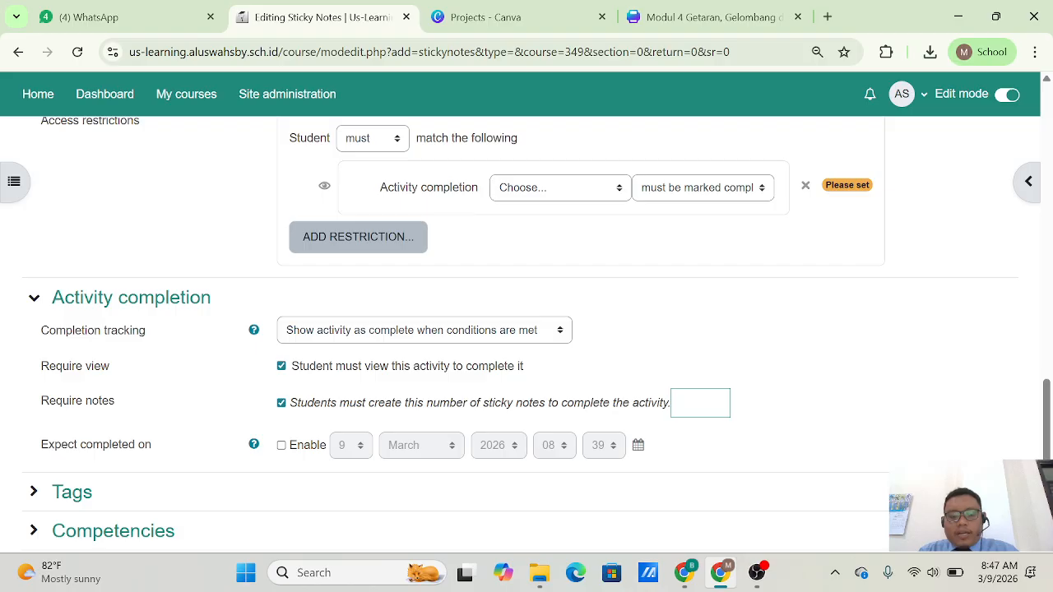
type("2")
scroll(394, 422, "down", 1)
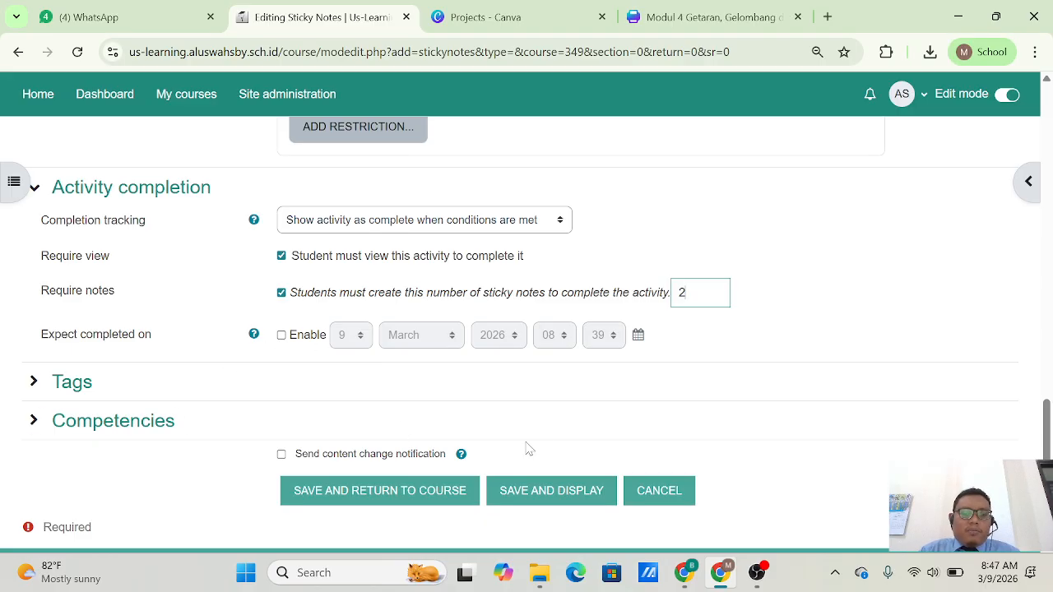
left_click(563, 492)
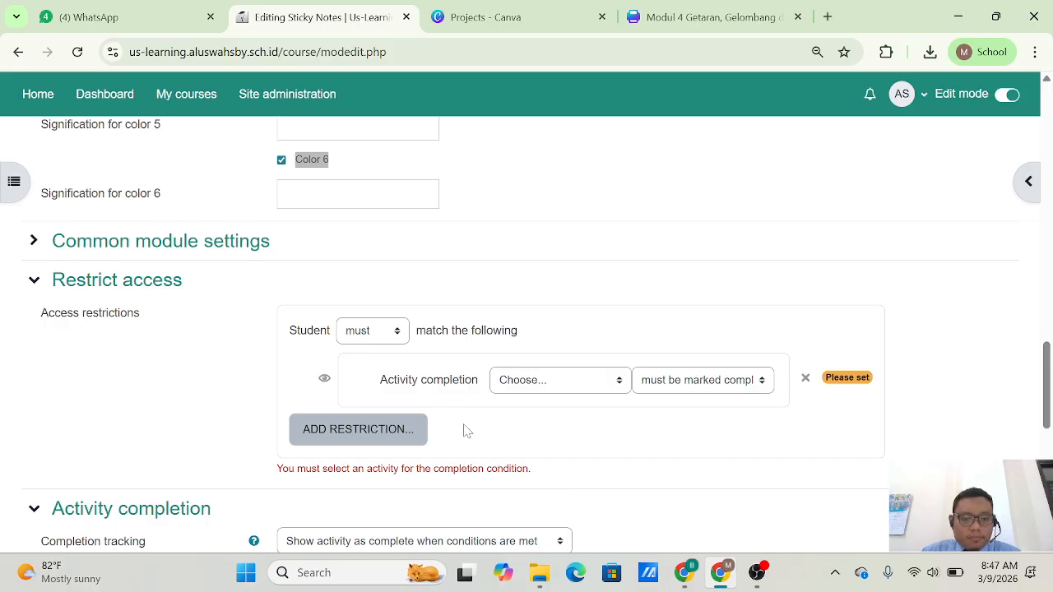
Choose the first "cek" activity as the one the access restriction requires, and save and display the activity
left_click(554, 383)
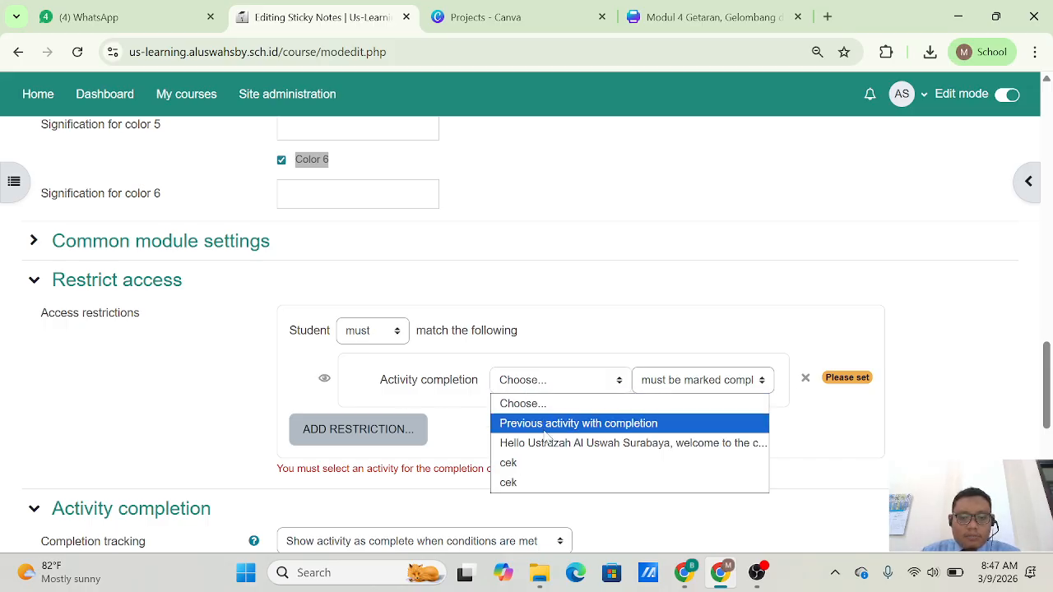
left_click(530, 463)
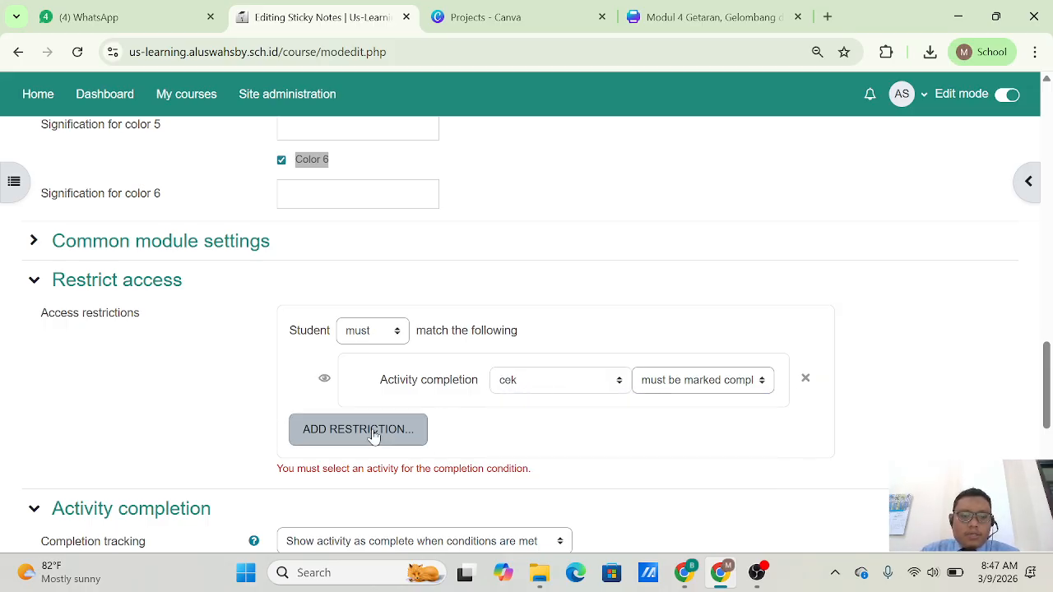
scroll(370, 437, "down", 5)
left_click(550, 362)
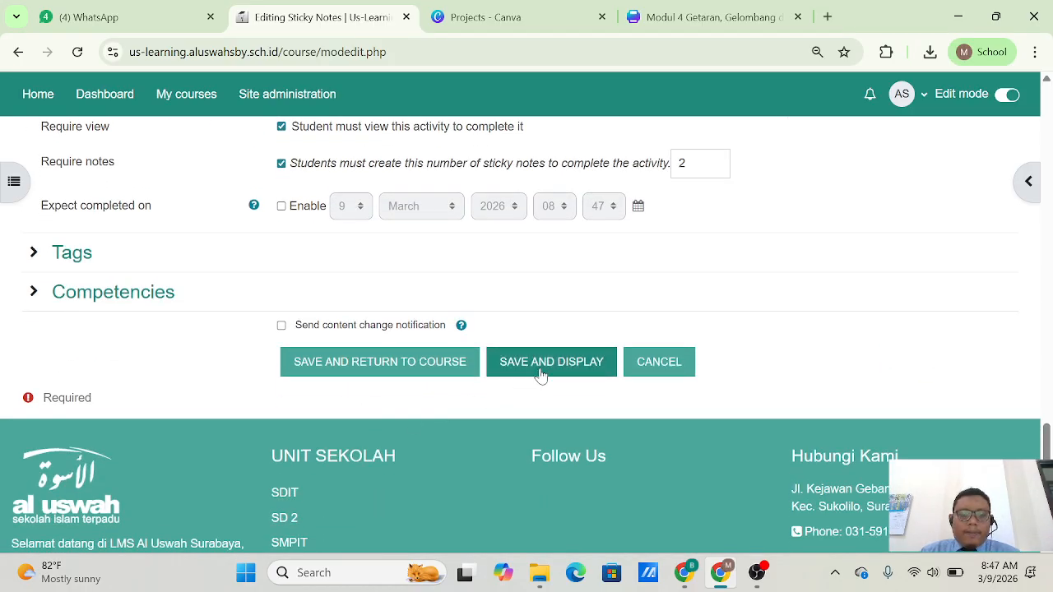
Rename the "Title 1" column of the Telaah board to "Kelas 8A" and save it
scroll(541, 371, "down", 3)
scroll(541, 374, "up", 1)
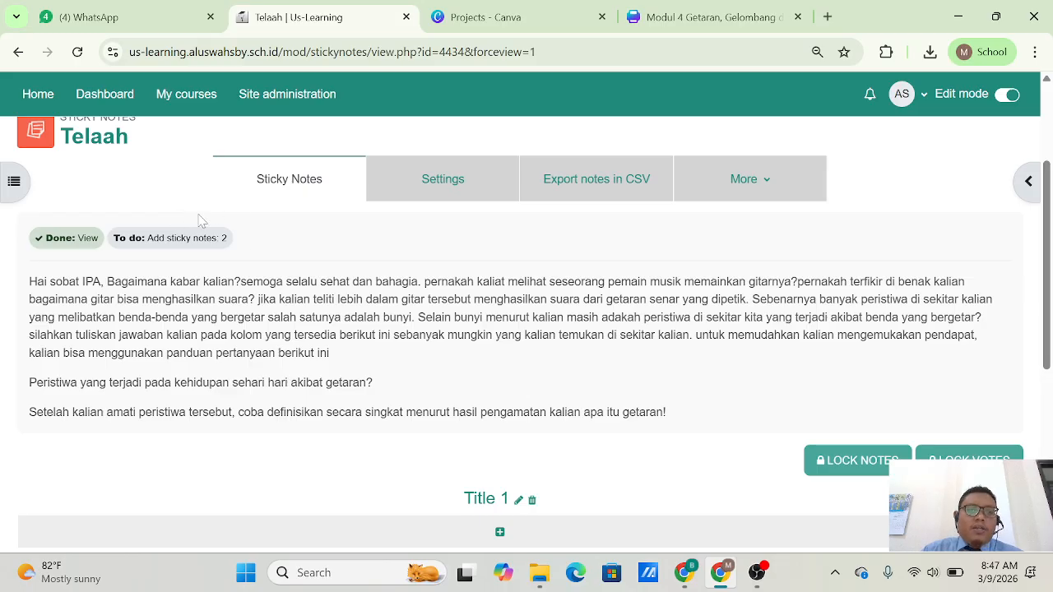
scroll(366, 366, "down", 1)
scroll(363, 364, "down", 2)
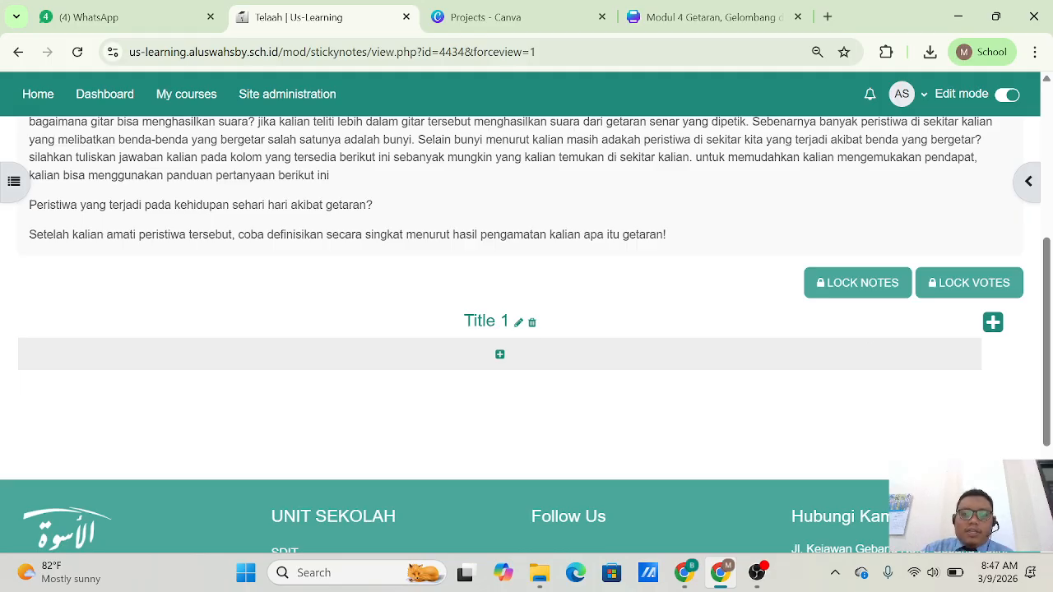
left_click(518, 323)
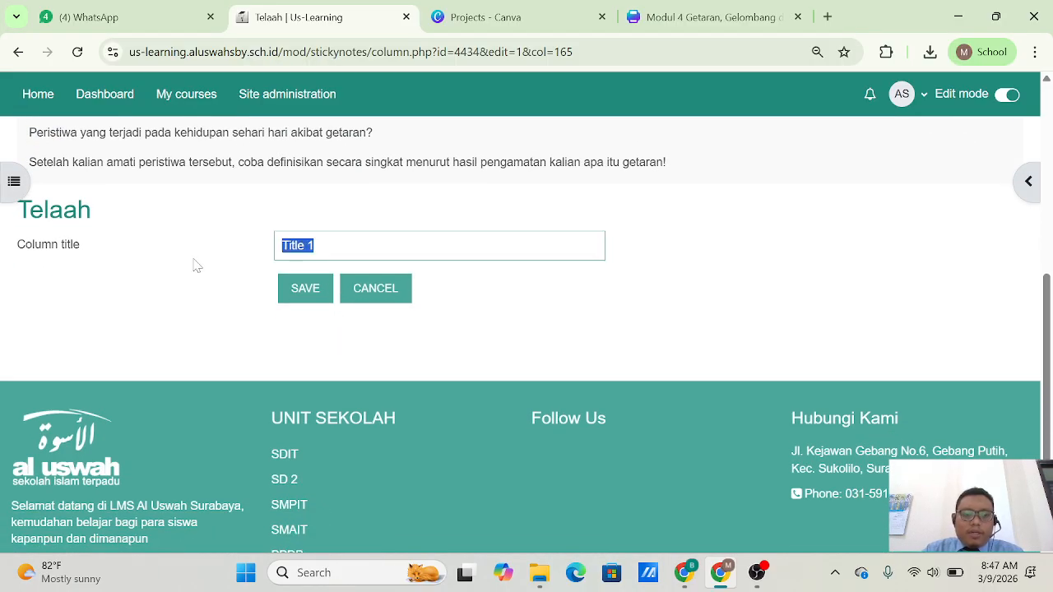
type("Kelas ")
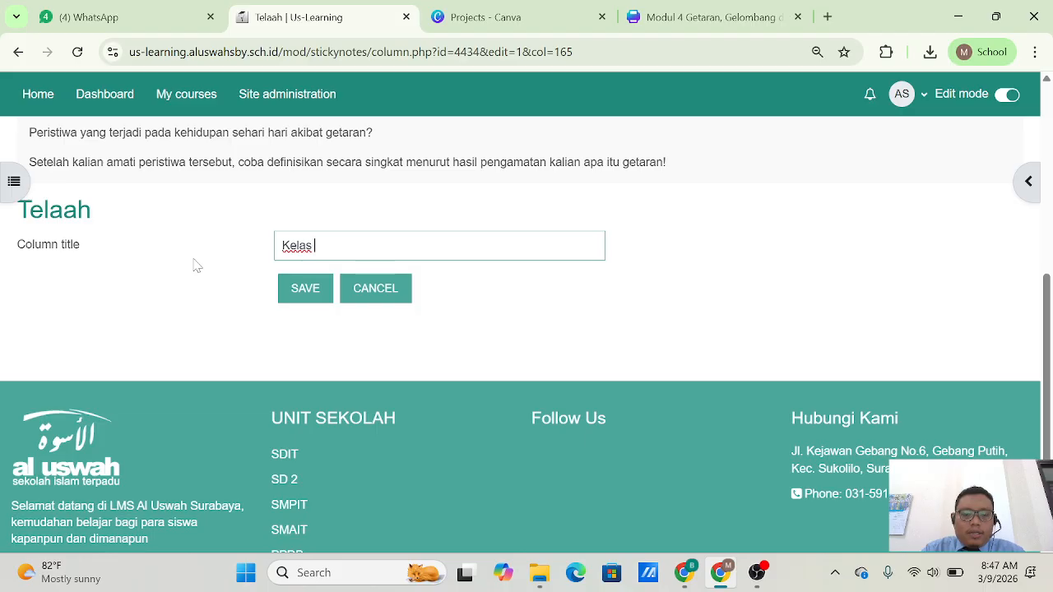
type("8A")
left_click(295, 289)
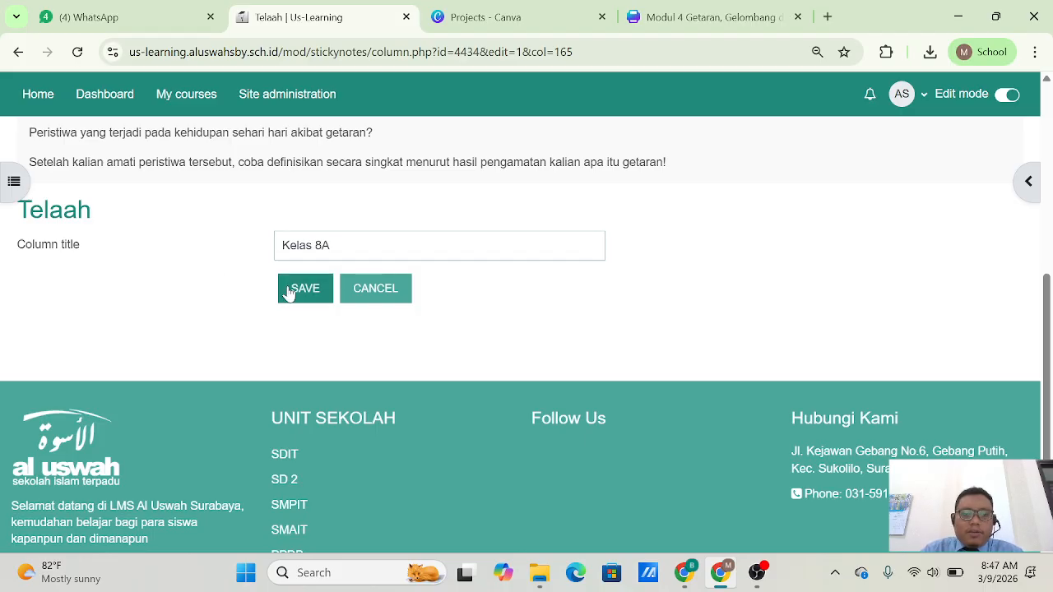
Create a second column titled "Kelas 8B" on the Telaah board and save it
scroll(938, 371, "down", 4)
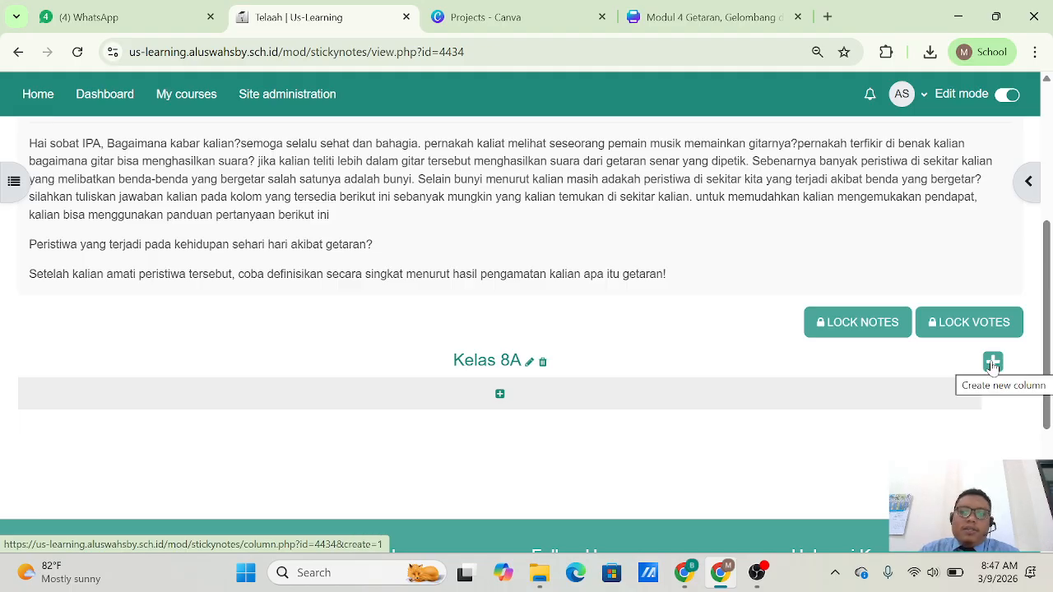
left_click(994, 363)
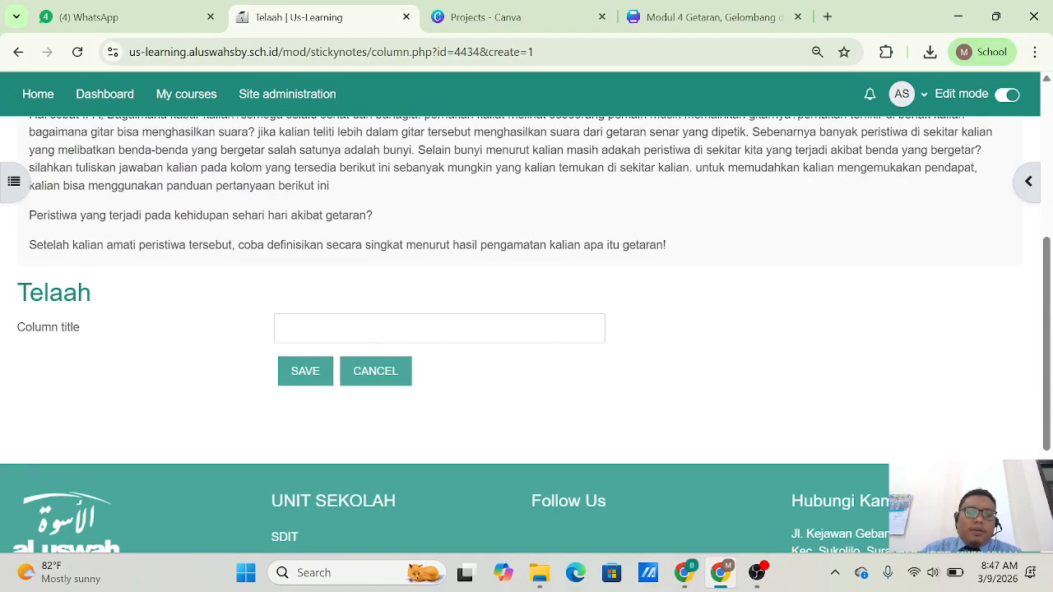
left_click(383, 331)
type("Kelas  8B")
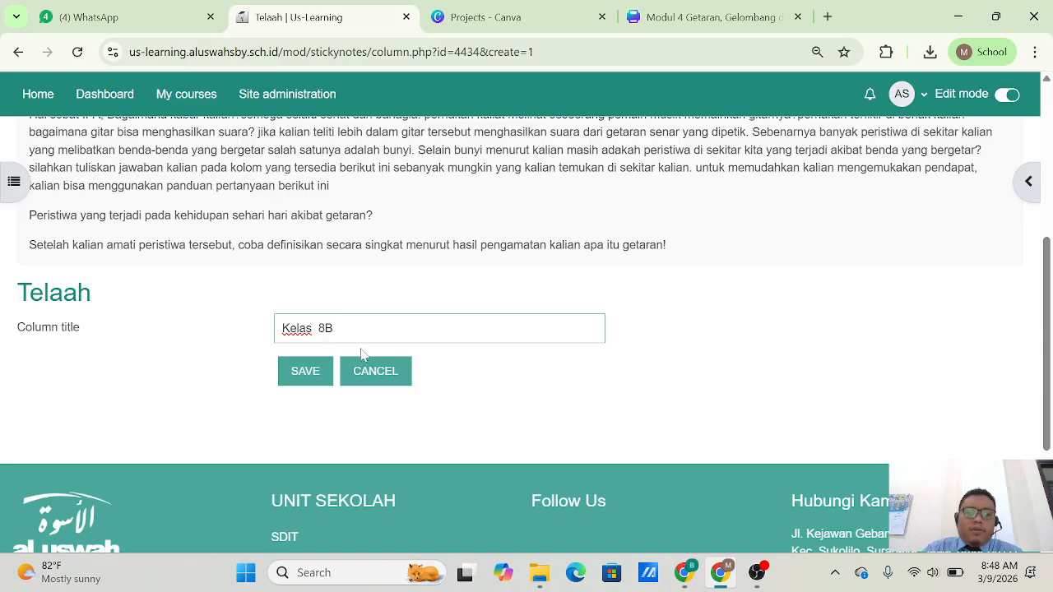
left_click(308, 372)
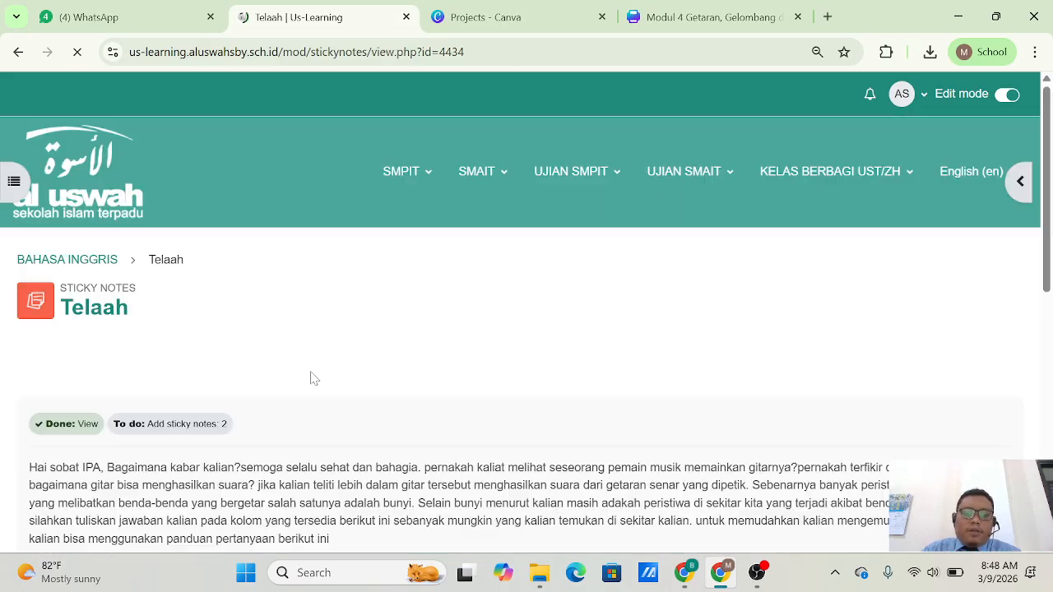
Add a note reading "contoh getaran adalah bermain gitar" to the Kelas 8A column and save it
scroll(415, 393, "down", 1)
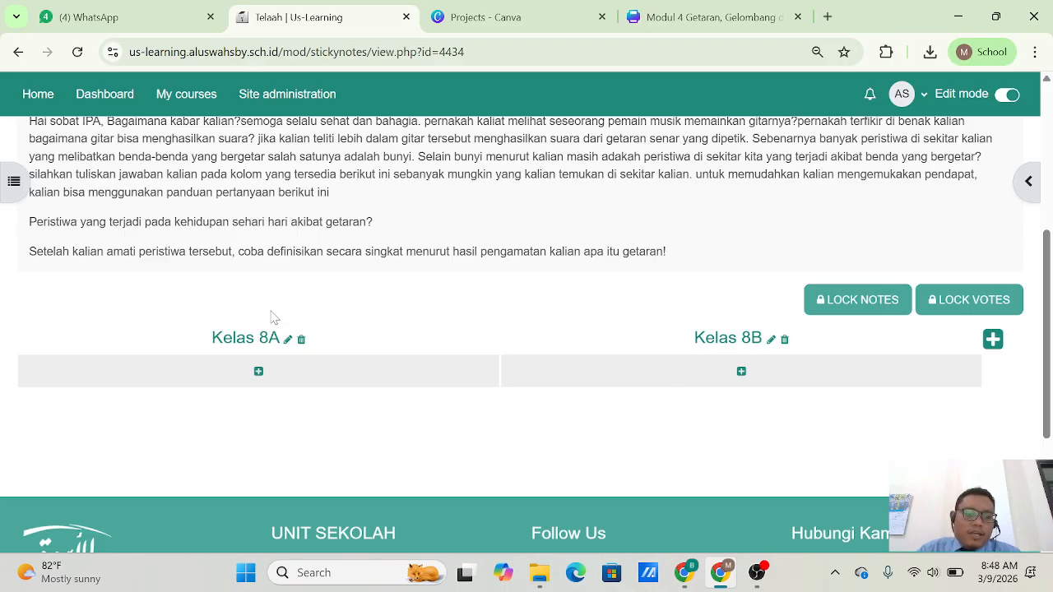
left_click(258, 372)
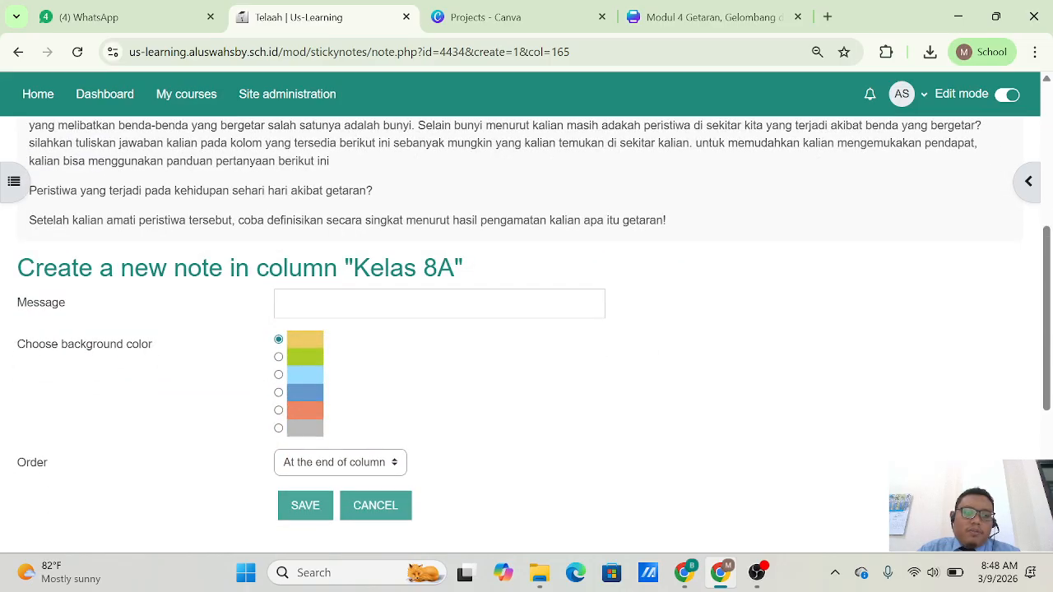
left_click(330, 305)
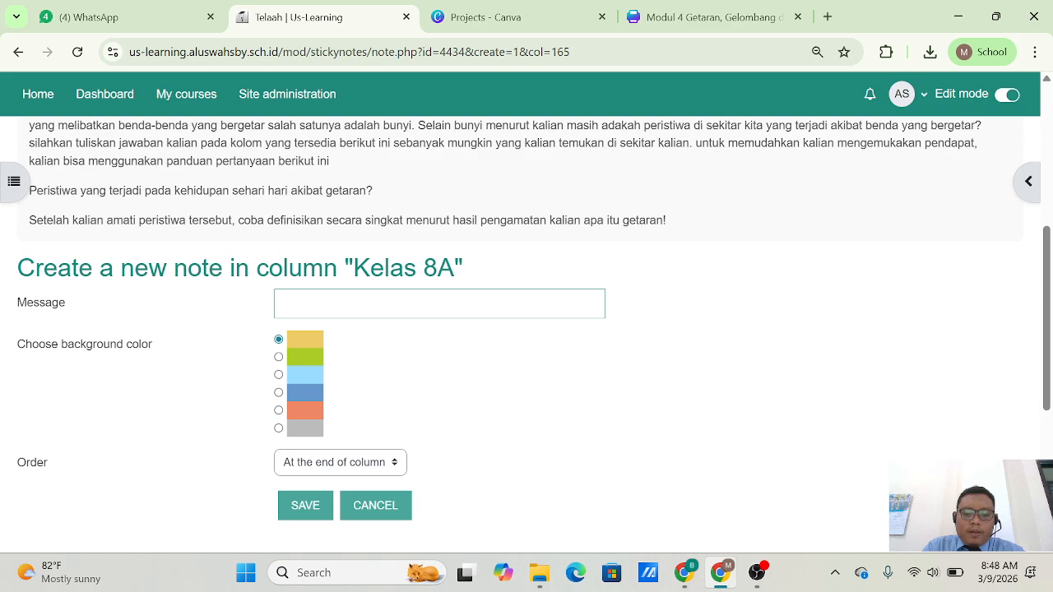
type("contoh g")
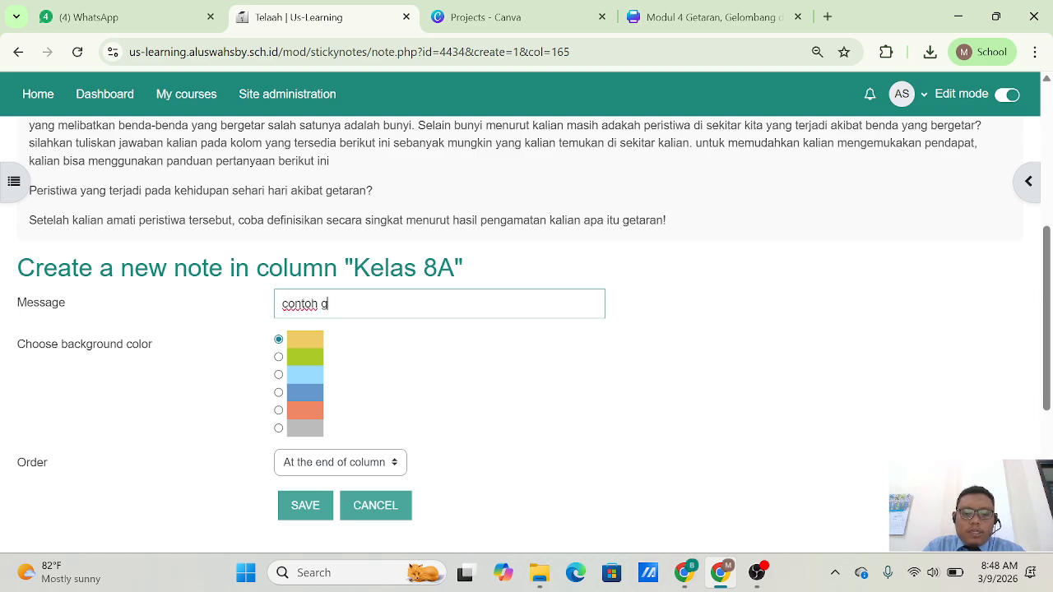
type("etaran adalah ")
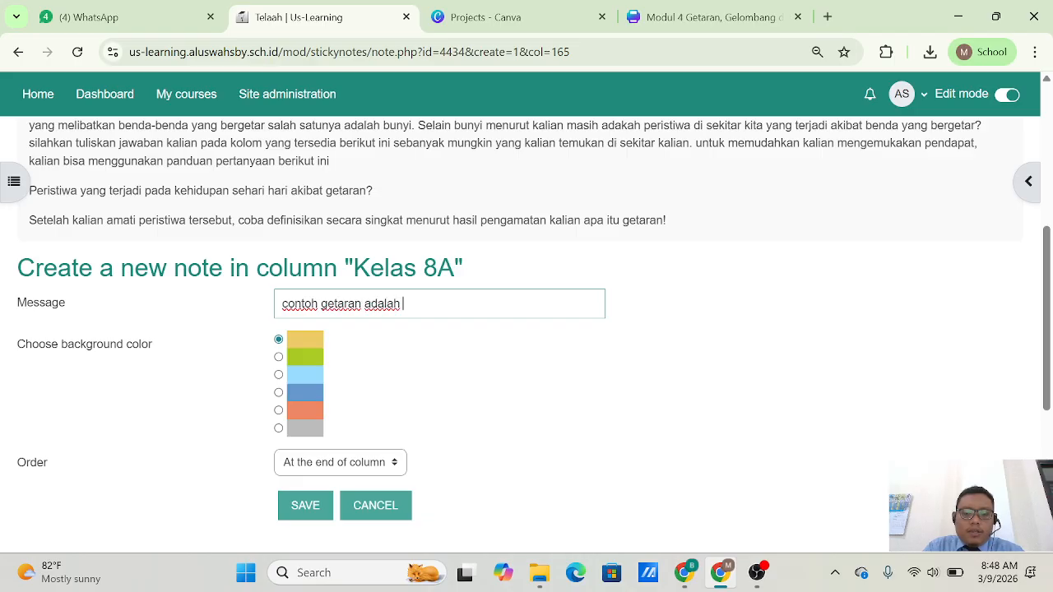
type("bermain gitar")
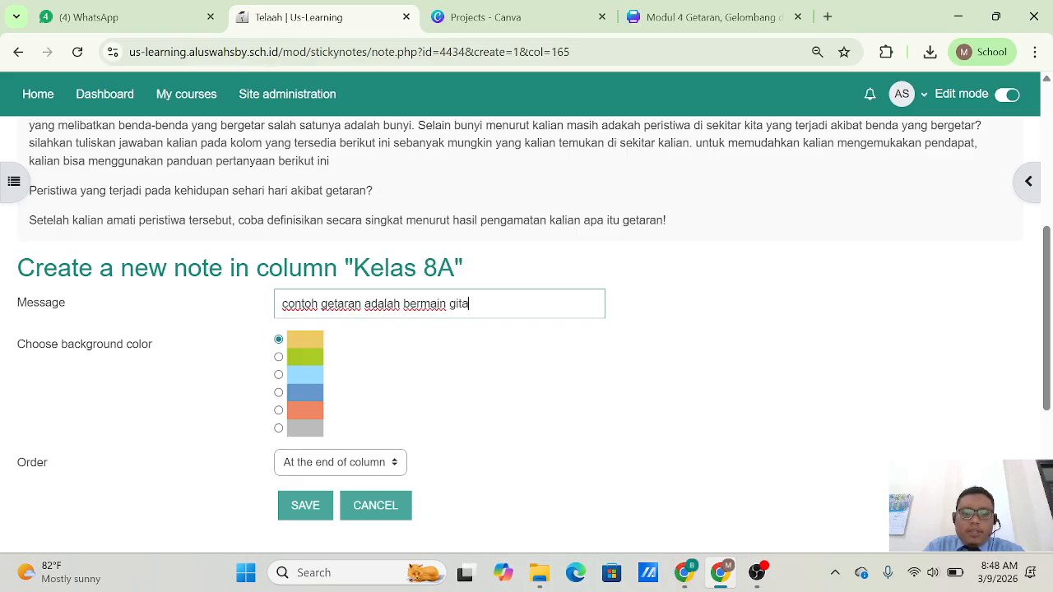
left_click(304, 510)
scroll(305, 514, "down", 4)
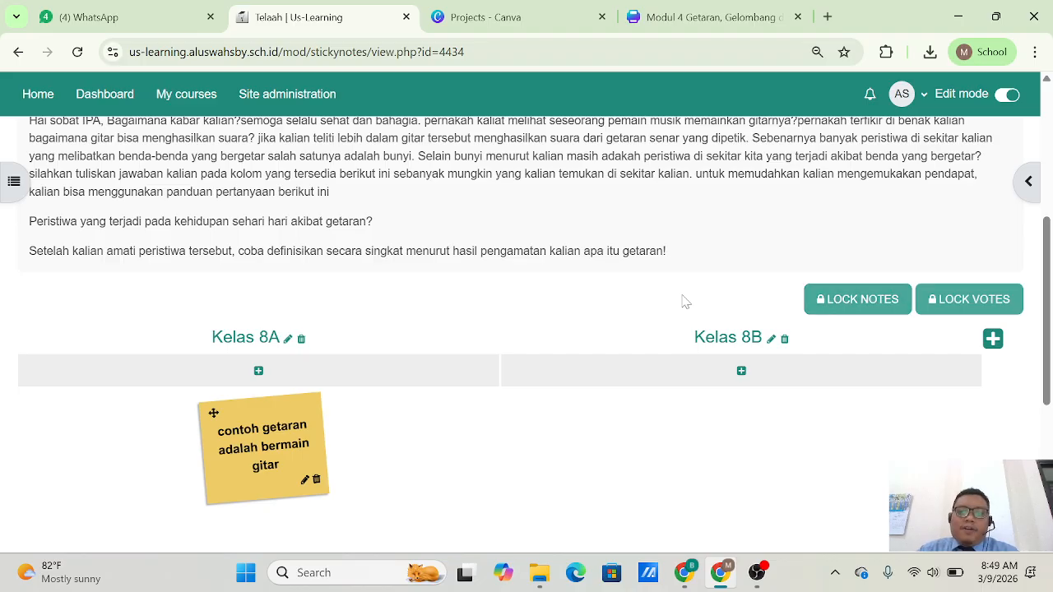
Export the Telaah board's notes in CSV and open the downloaded file in Excel
scroll(682, 302, "up", 1)
scroll(683, 300, "down", 2)
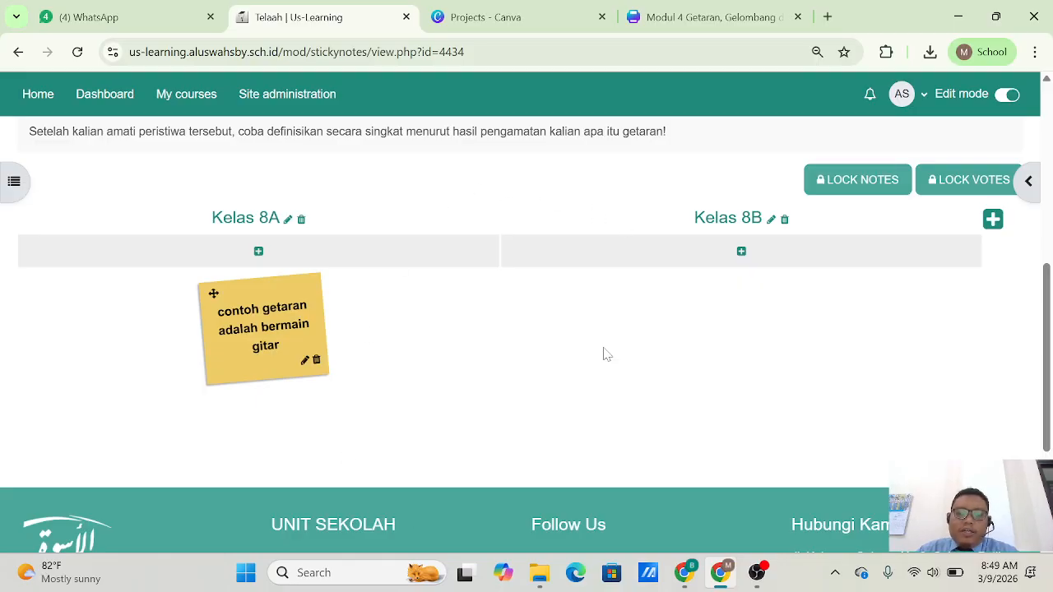
scroll(604, 354, "up", 1)
scroll(603, 354, "up", 1)
scroll(604, 354, "up", 1)
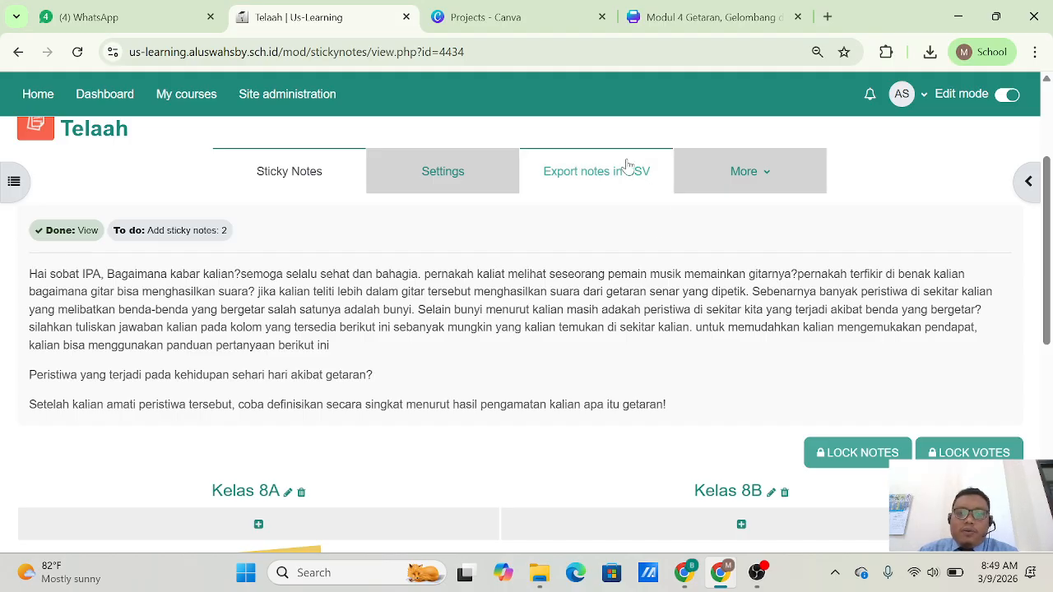
left_click(571, 187)
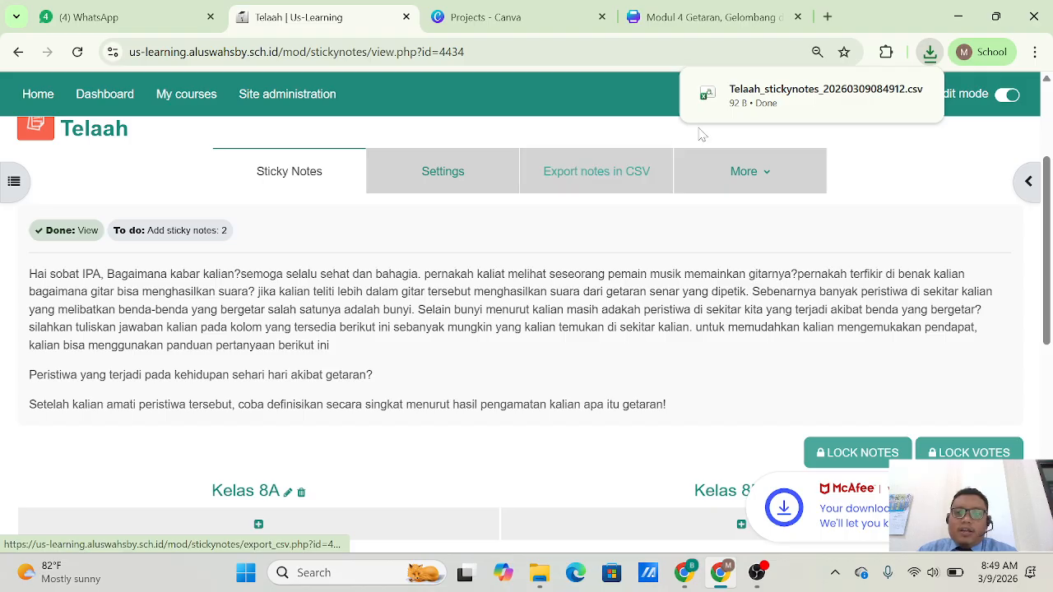
left_click(811, 93)
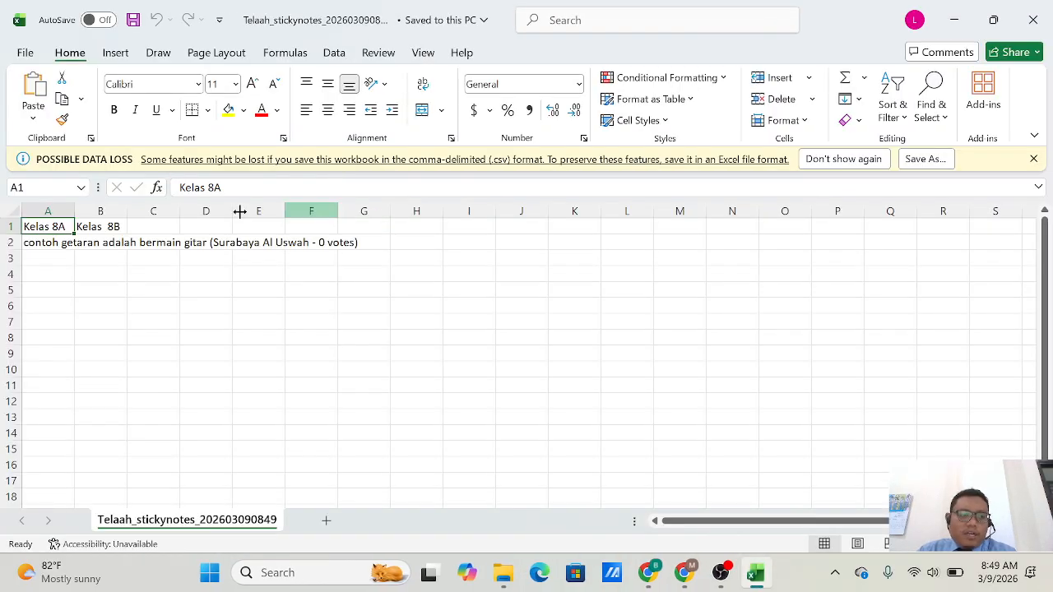
Fit column A to its contents, examine the author and vote details in cell A2, and return to the Telaah board in Chrome
double_click(75, 212)
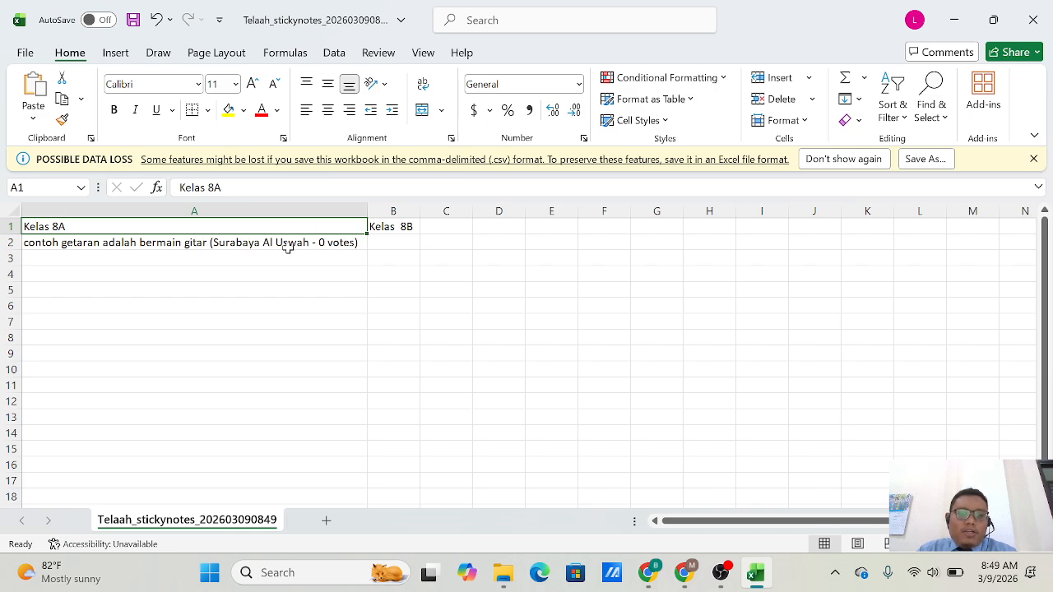
left_click(253, 247)
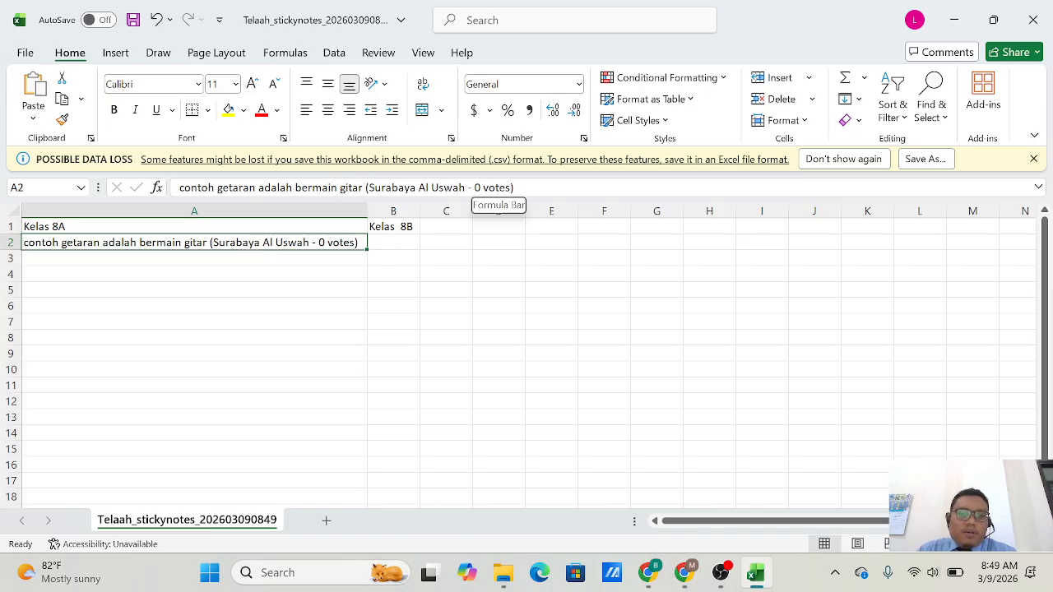
left_click_drag(474, 188, 514, 188)
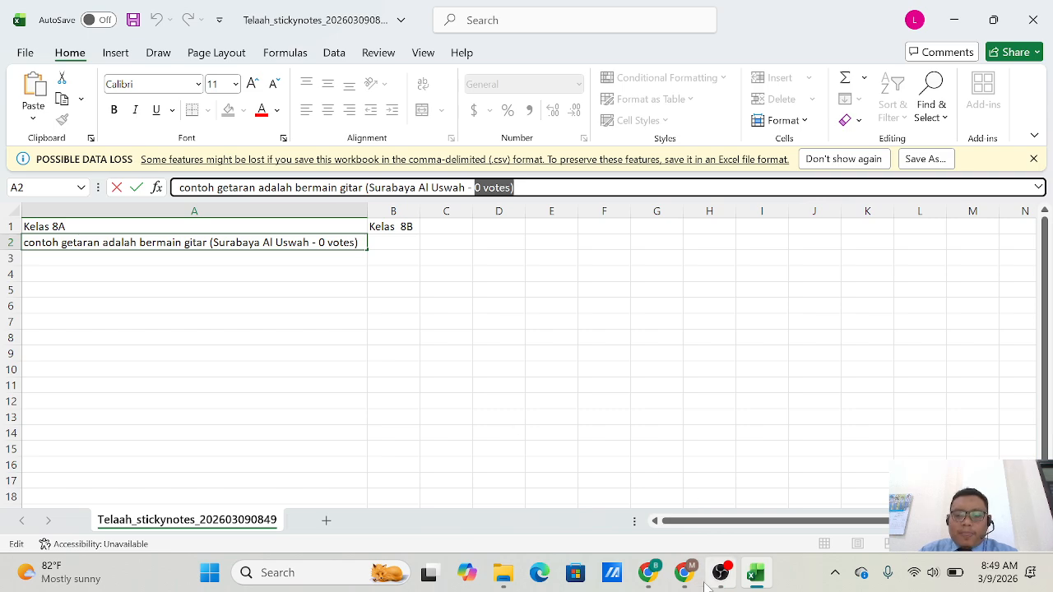
mouse_move(706, 578)
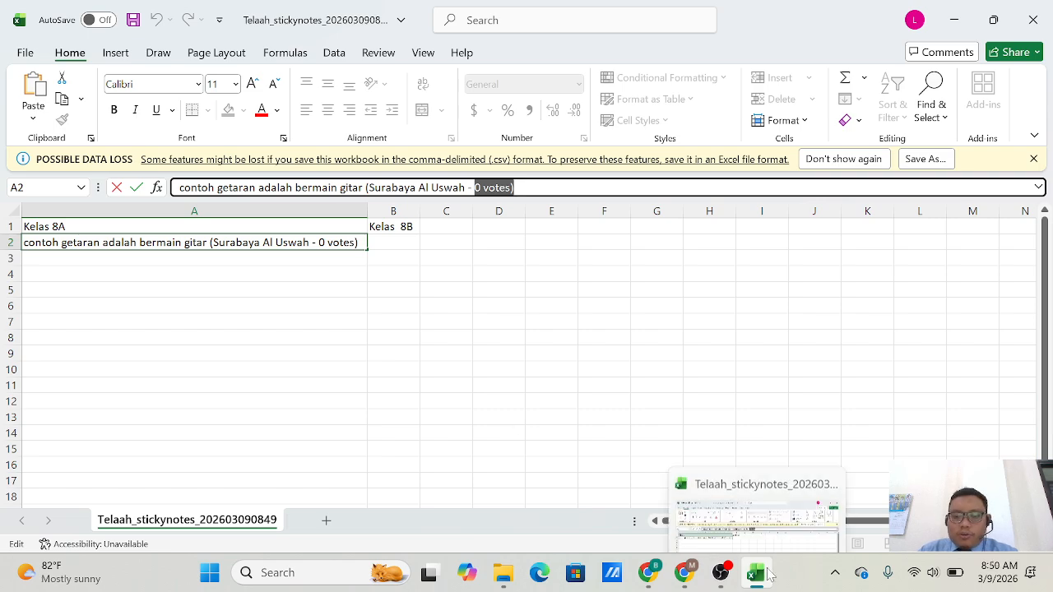
left_click(687, 581)
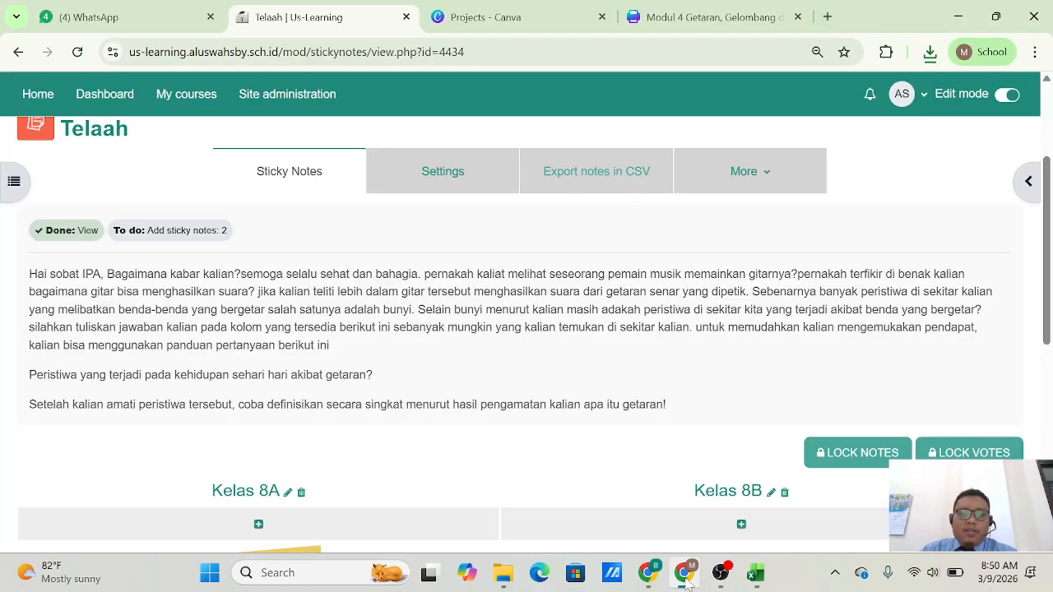
scroll(578, 387, "down", 1)
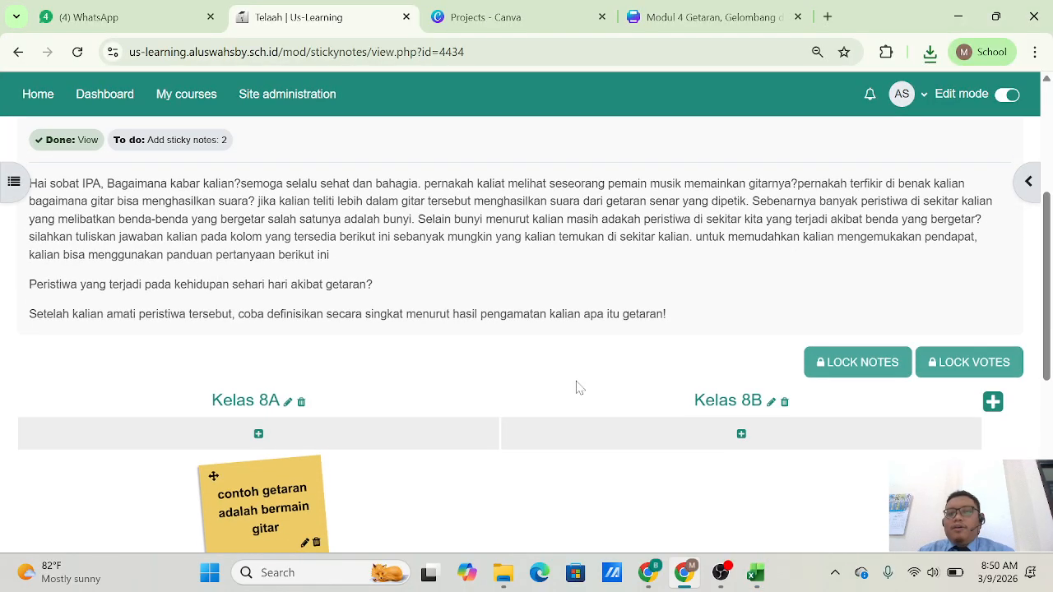